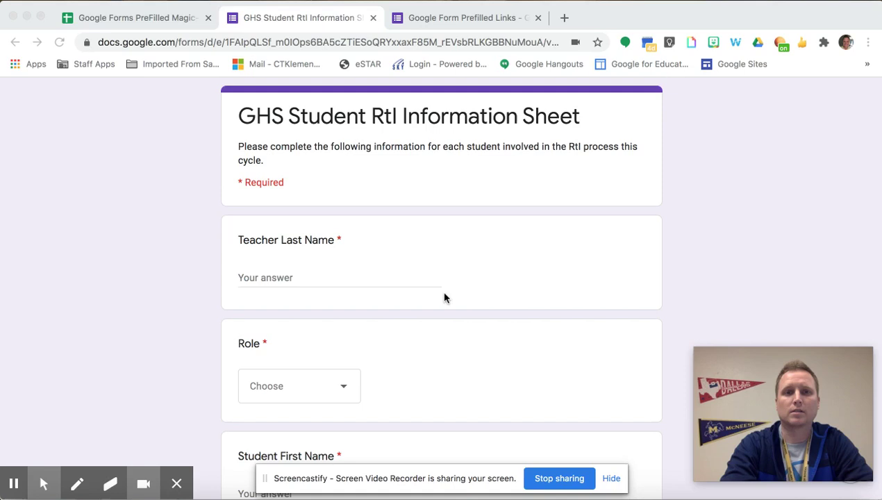
Look through the blank GHS Student RtI Information Sheet from the first question to the end.
scroll(417, 284, "down", 2)
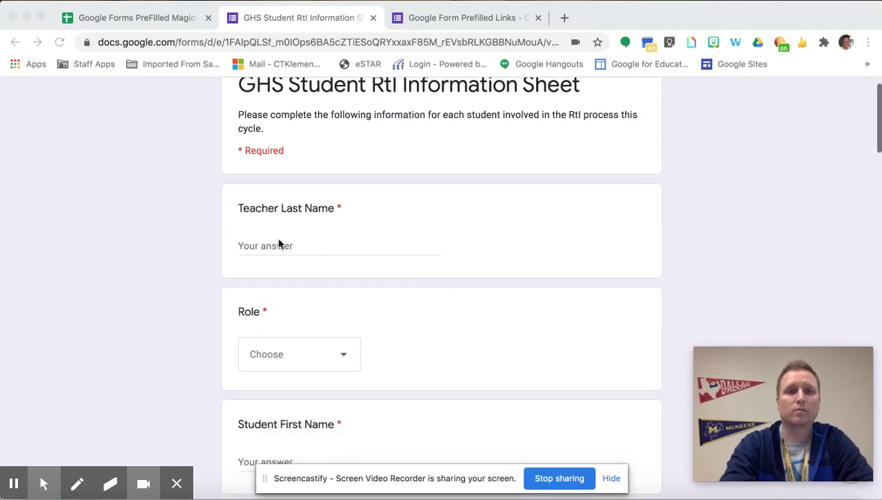
scroll(308, 320, "down", 10)
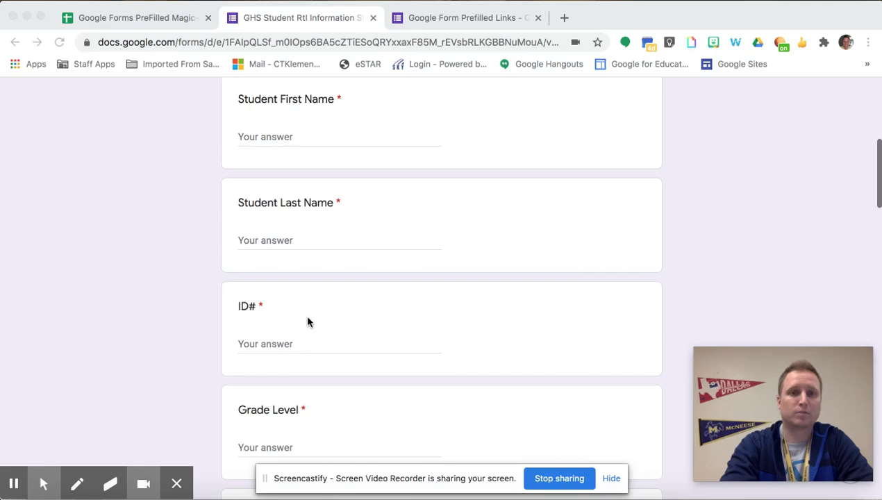
scroll(309, 299, "down", 19)
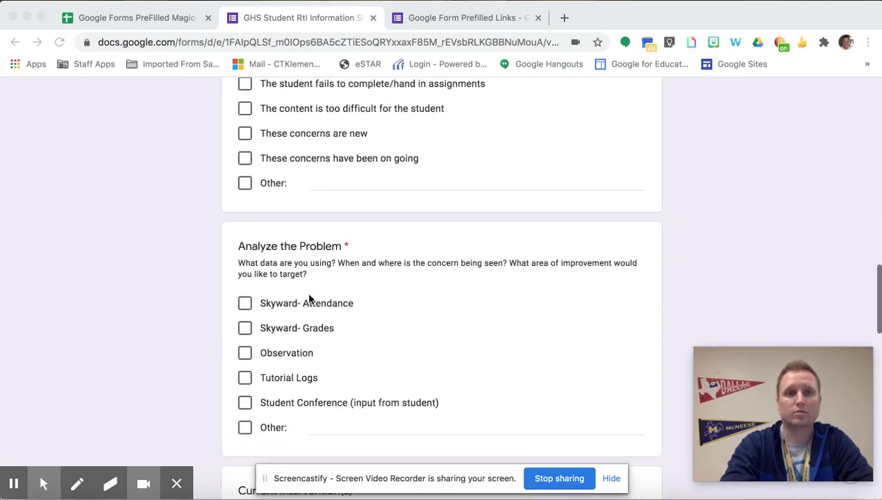
scroll(309, 299, "down", 3)
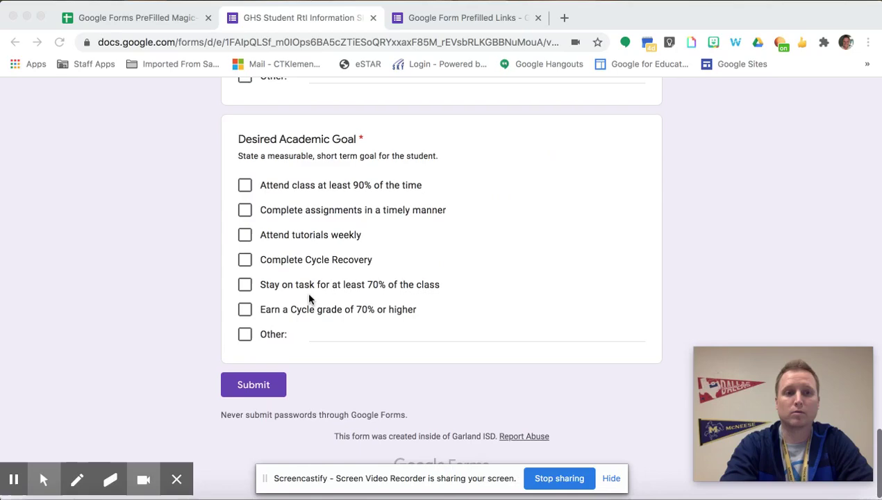
scroll(310, 299, "up", 20)
scroll(193, 205, "up", 2)
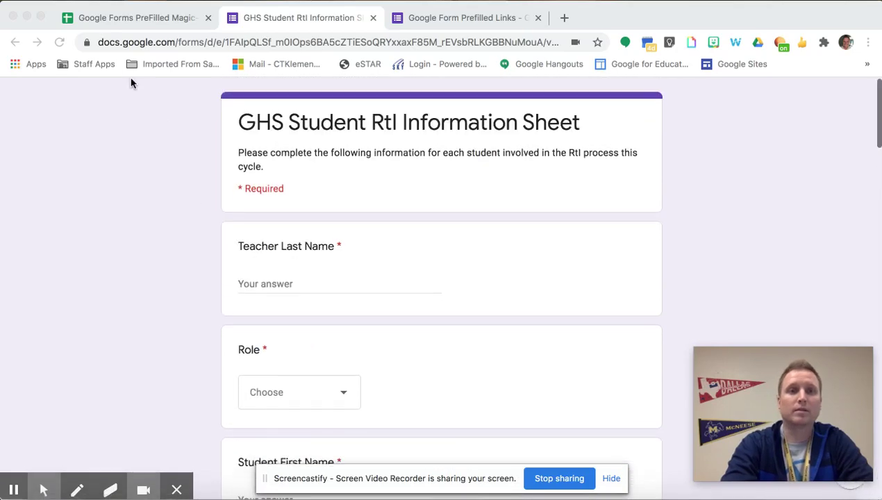
Open the row 2 student's prefilled form from the Google Forms PreFilled Magic spreadsheet, review its answers and close it without saving.
left_click(131, 21)
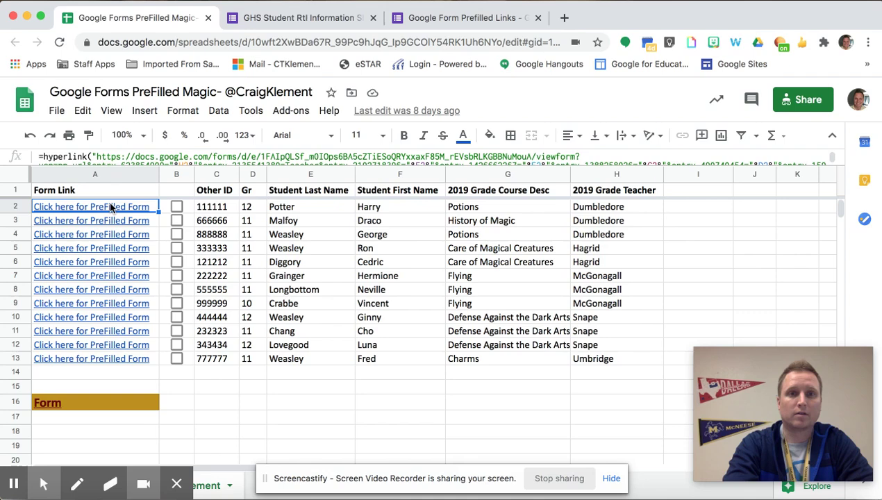
mouse_move(111, 207)
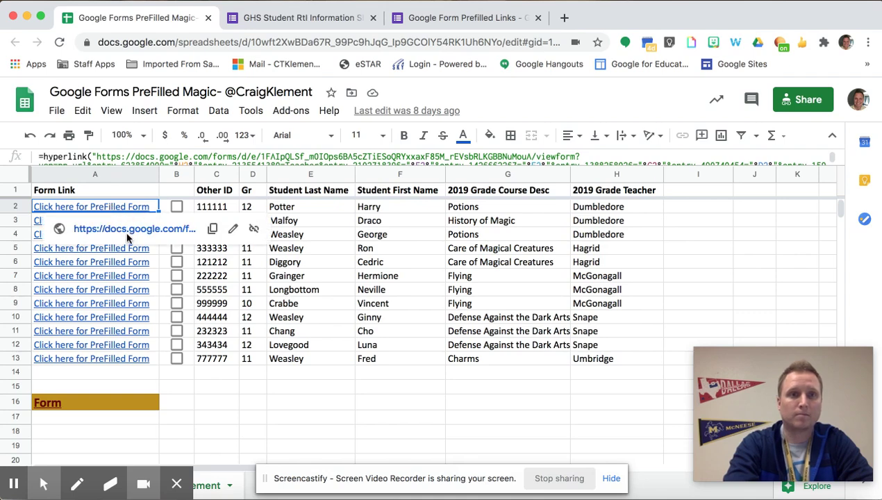
left_click(126, 230)
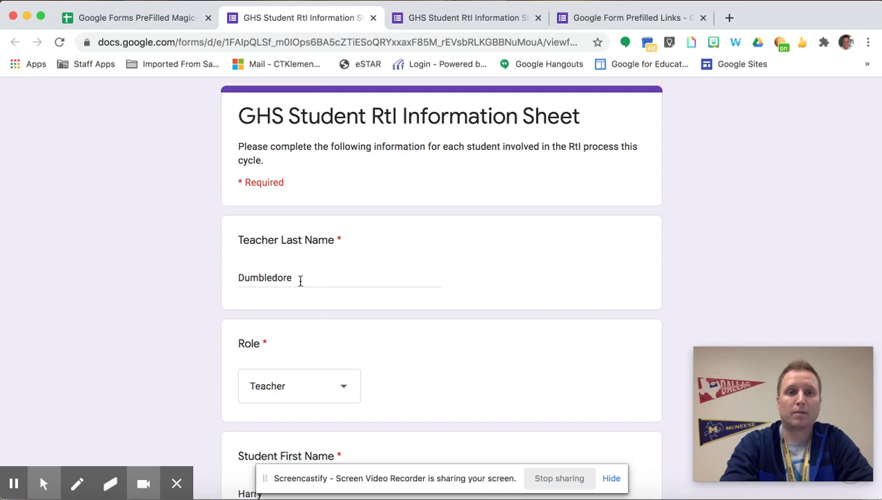
scroll(273, 280, "down", 5)
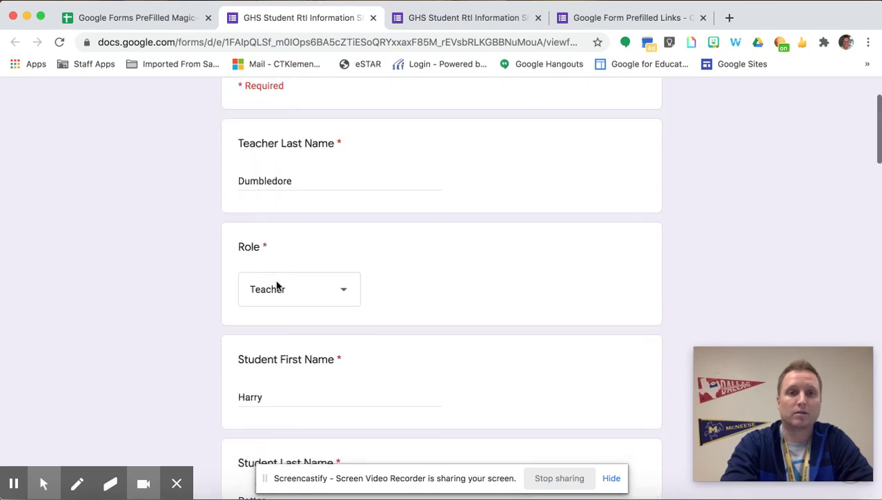
scroll(254, 382, "down", 10)
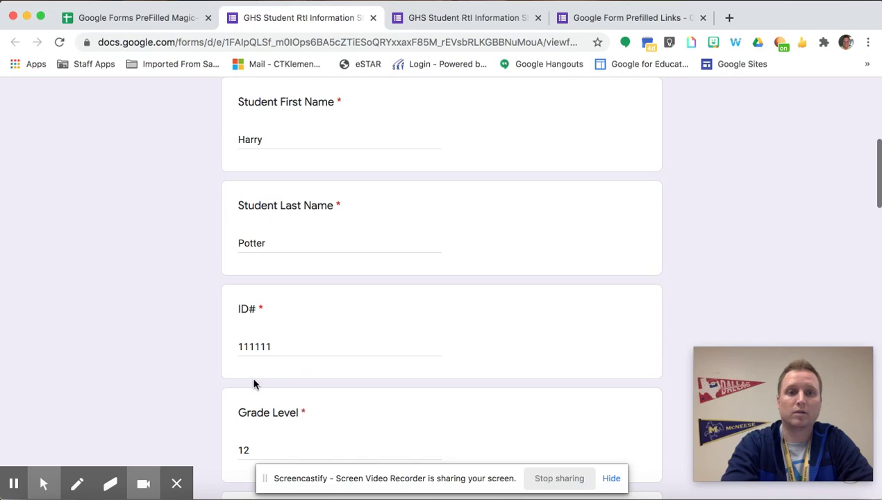
scroll(254, 381, "down", 4)
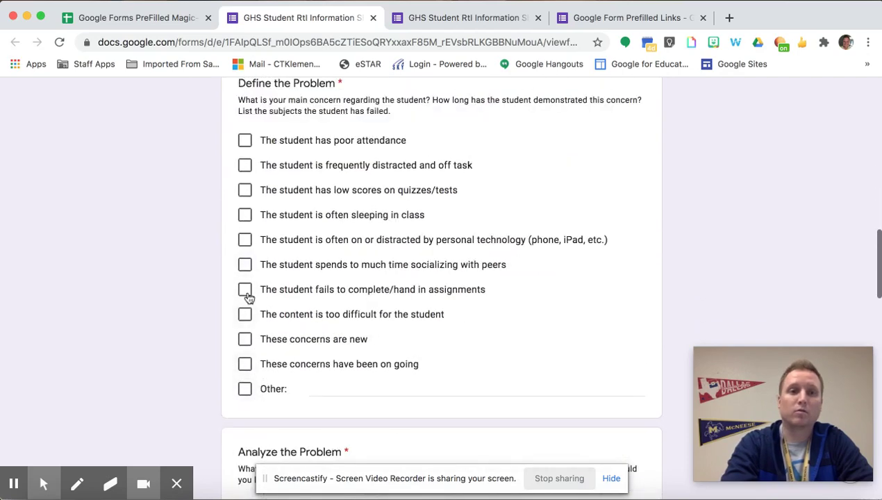
scroll(238, 311, "down", 9)
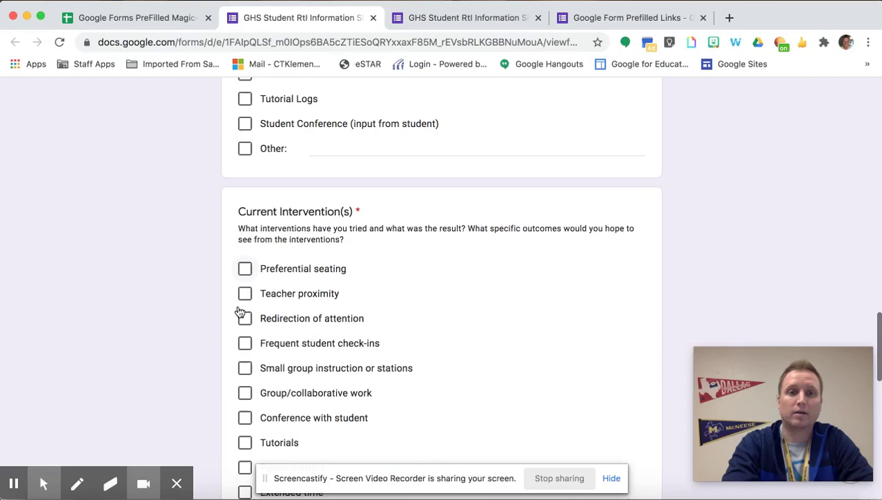
scroll(238, 310, "up", 12)
scroll(239, 310, "up", 10)
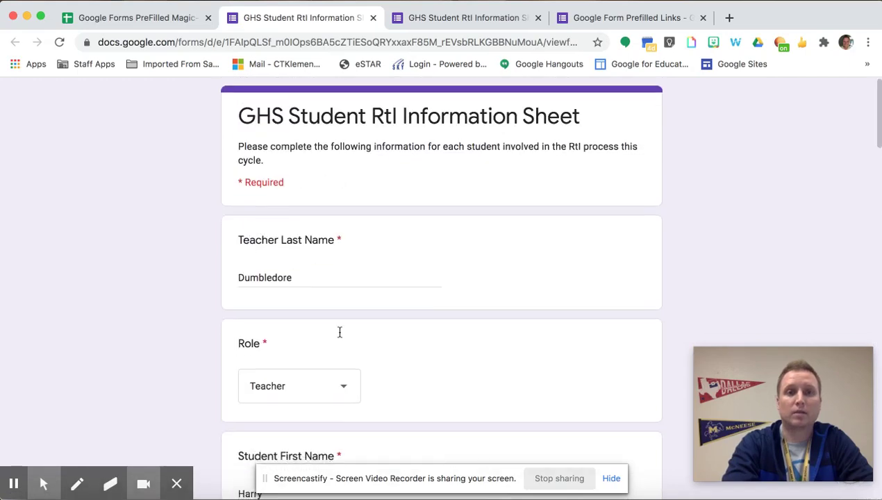
left_click(374, 20)
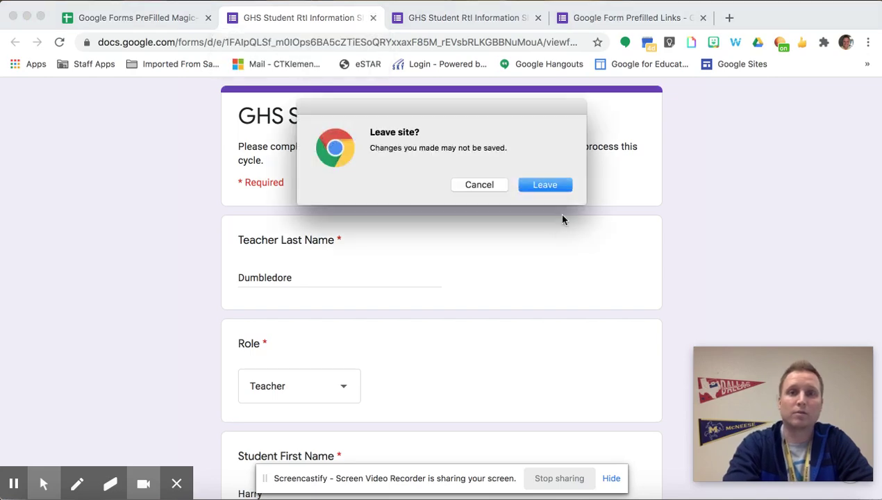
left_click(542, 184)
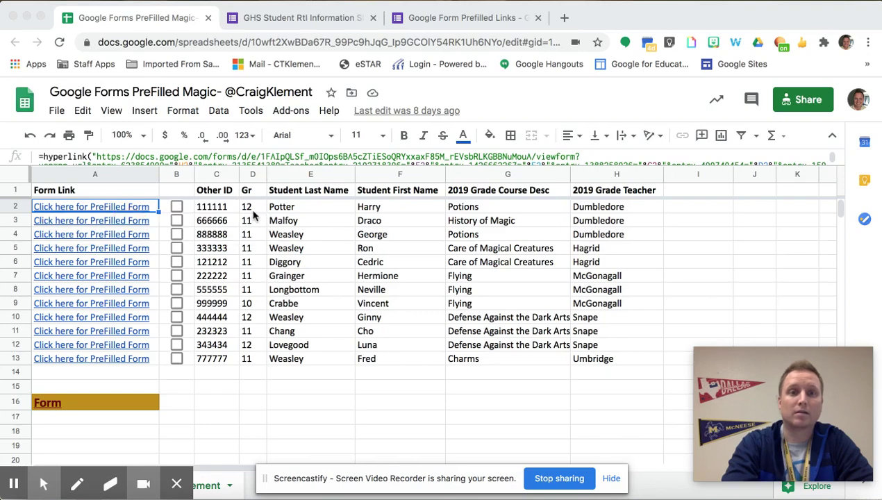
Open the prefilled form linked in row 3, check its student details and close it without saving.
left_click(119, 220)
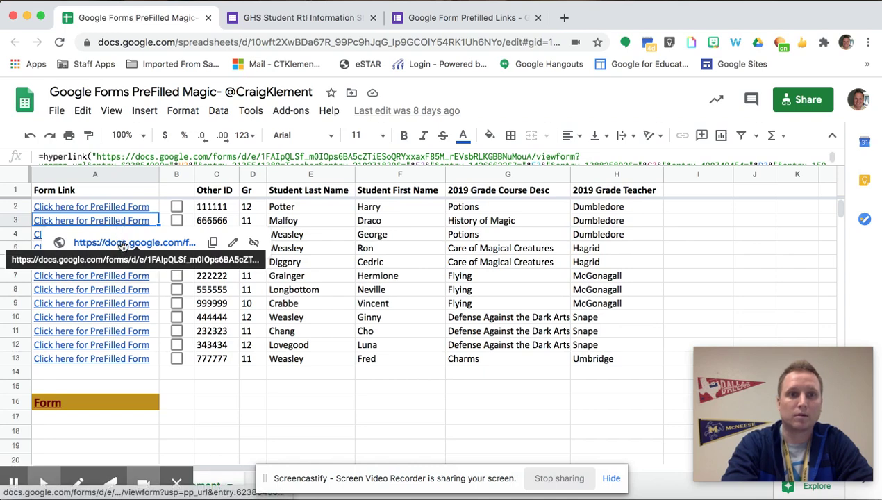
left_click(123, 243)
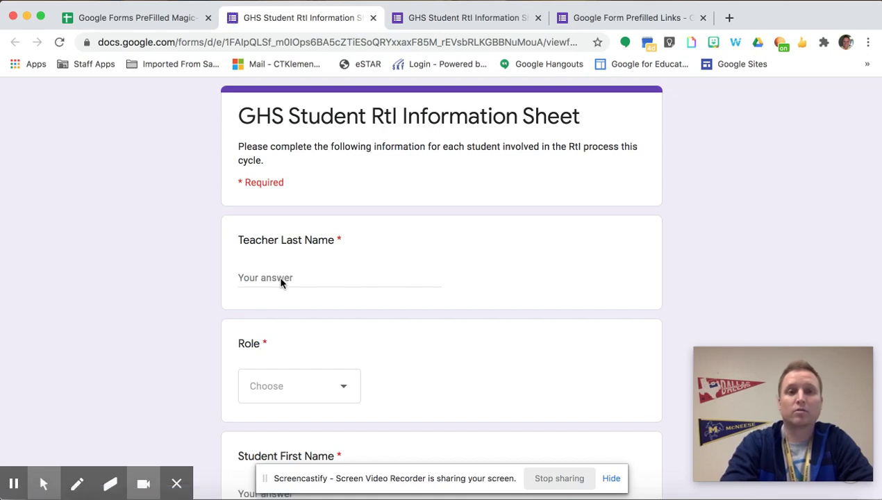
scroll(281, 279, "down", 1)
scroll(279, 276, "down", 5)
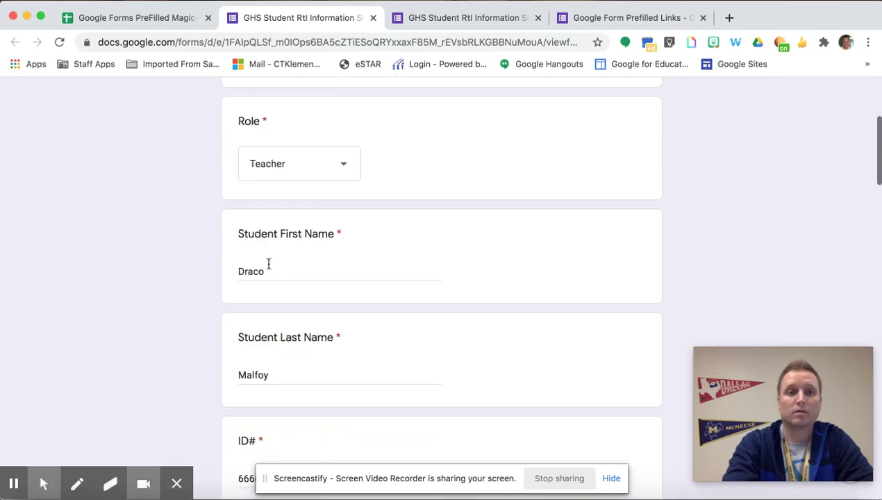
left_click(374, 18)
left_click(536, 184)
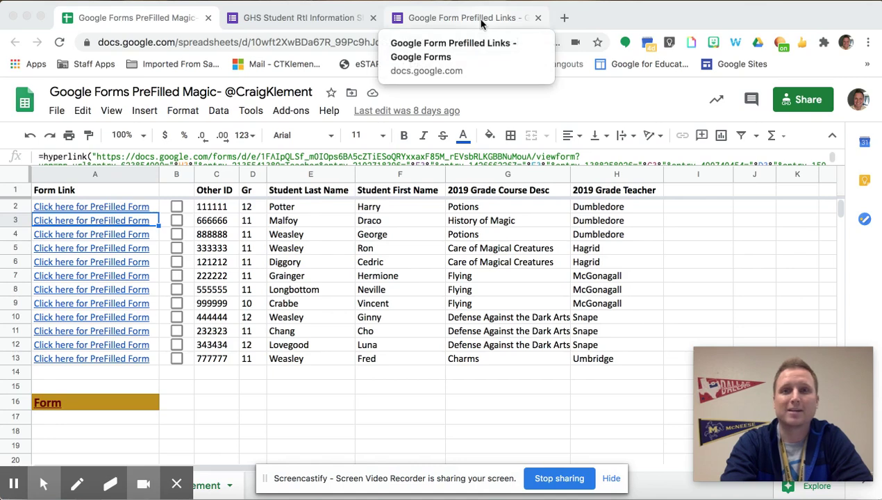
Switch to the Google Form Prefilled Links form editor, open its pre-filled link page and try to get a link with no answers.
left_click(482, 23)
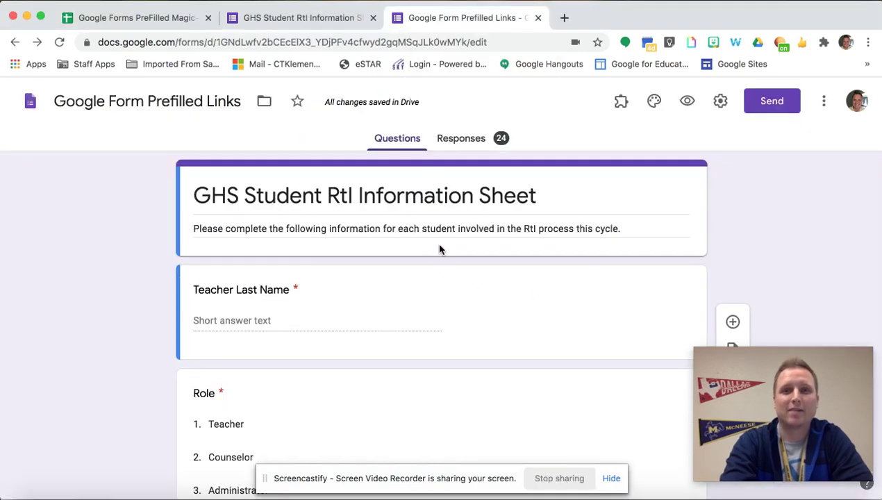
left_click(823, 103)
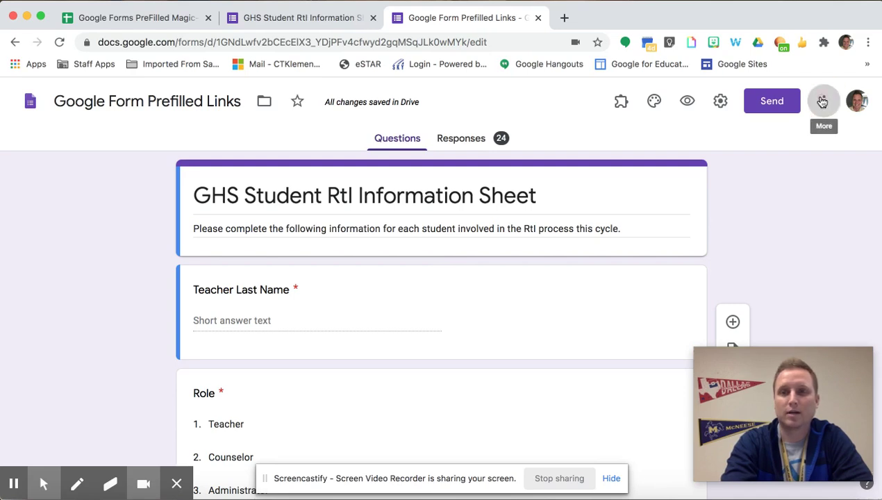
left_click(801, 251)
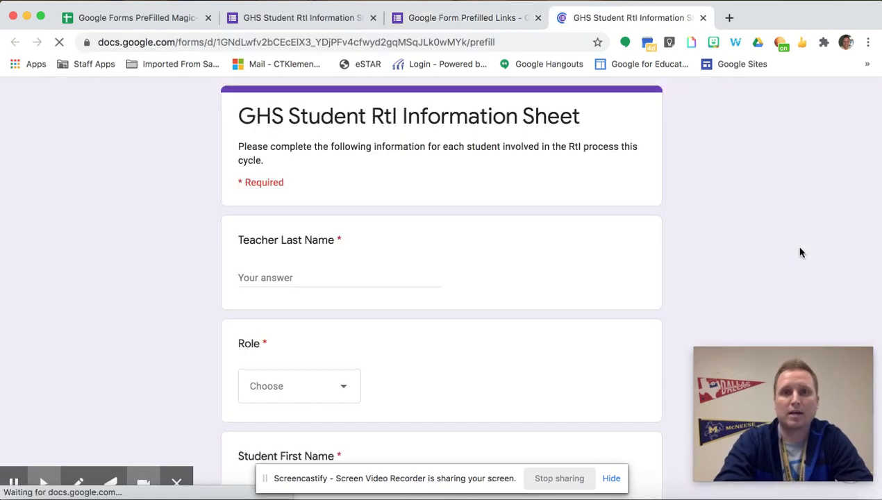
scroll(365, 305, "down", 15)
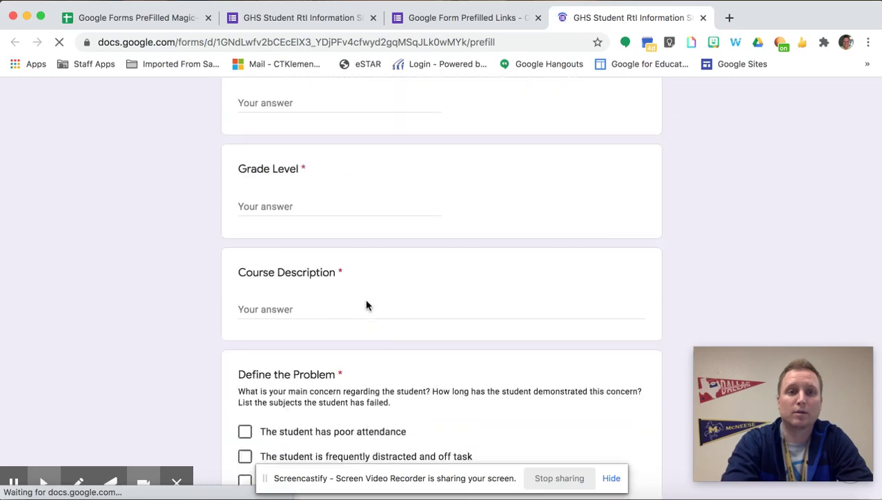
scroll(367, 305, "down", 2)
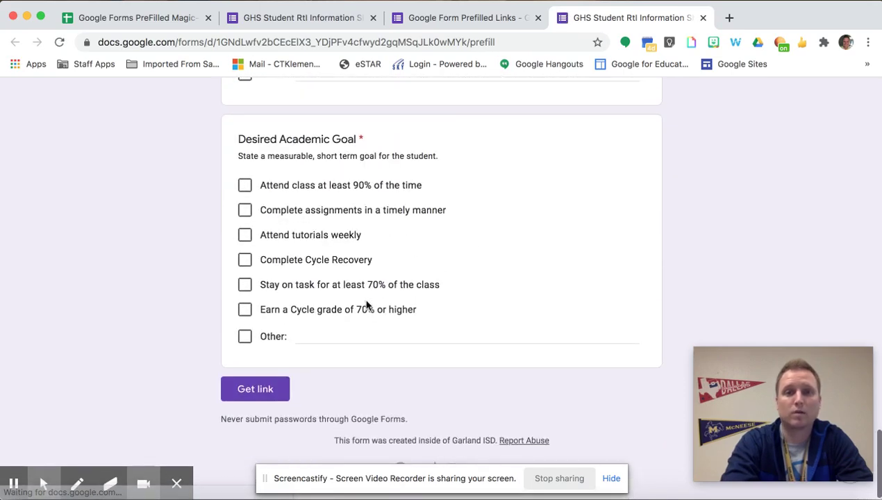
left_click(252, 387)
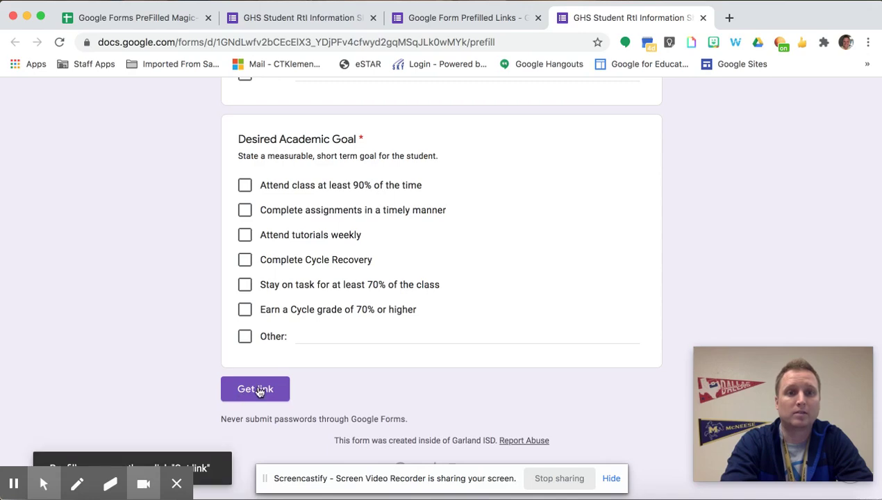
Enter the placeholder TEACHERLASTNAME as the Teacher Last Name answer.
scroll(358, 347, "up", 17)
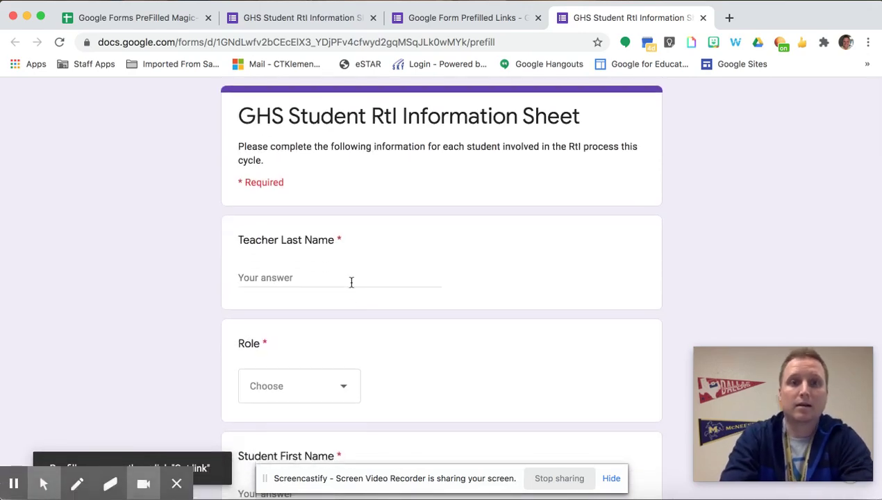
left_click(351, 282)
type("TEACHER")
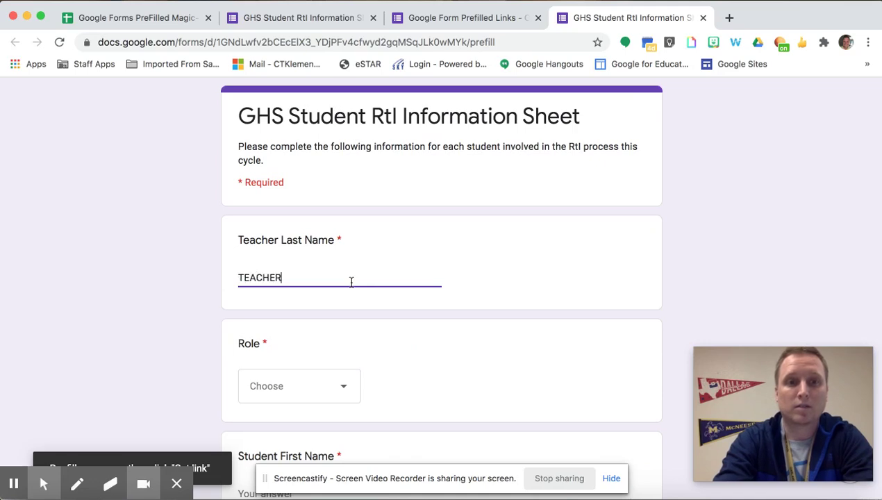
type("LASTNAME")
Enter the placeholders STUDENTFIRSTNAME and STUDENTLASTNAME as the Student First Name and Student Last Name answers.
scroll(352, 283, "down", 3)
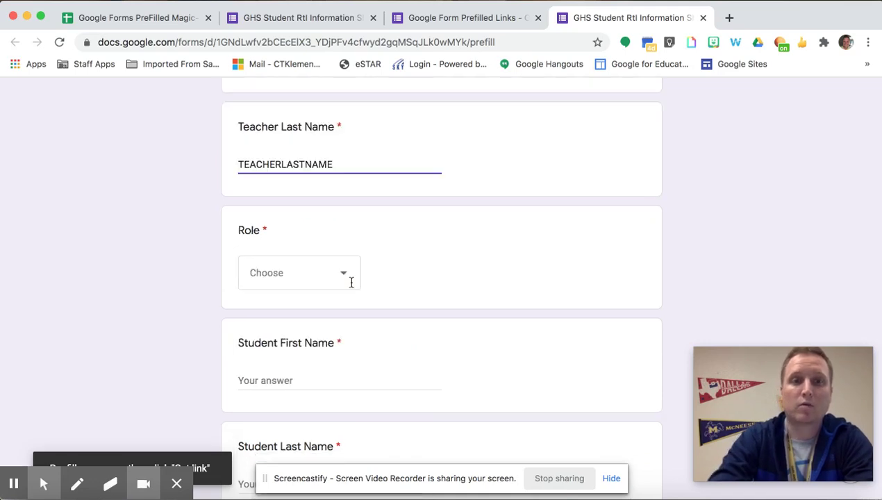
left_click(300, 364)
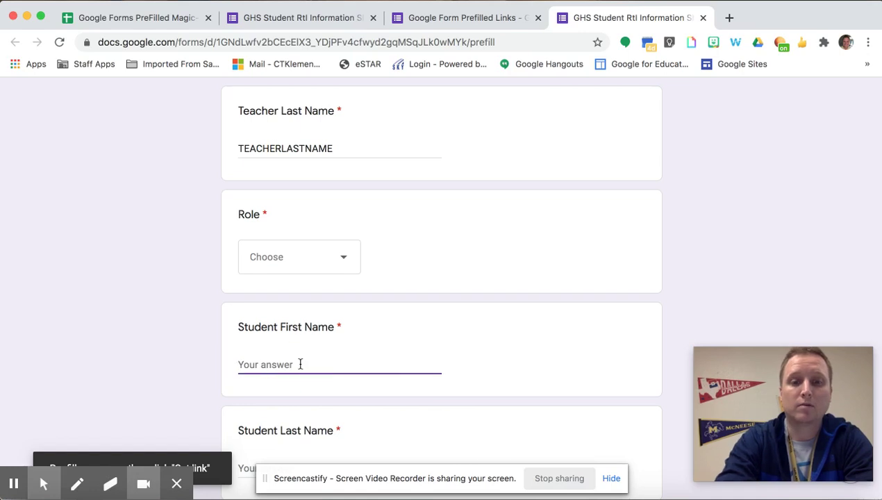
type("STUDENT")
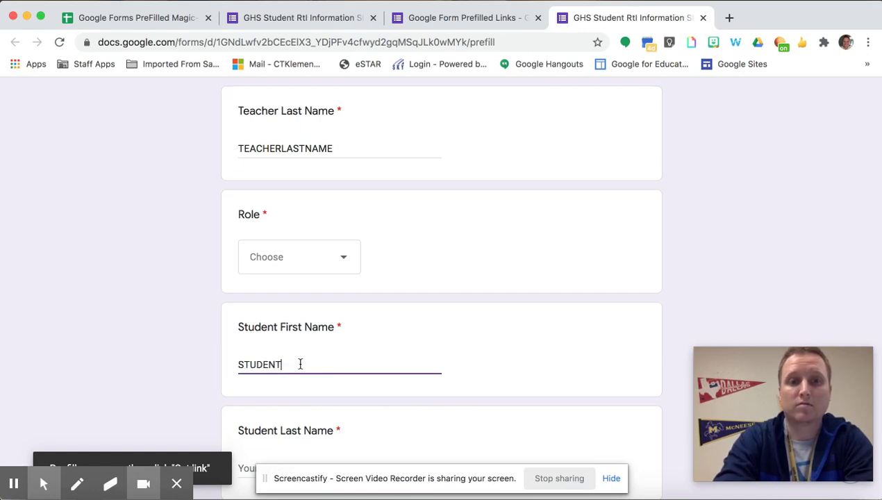
type("FIRSTNAME")
scroll(300, 364, "down", 3)
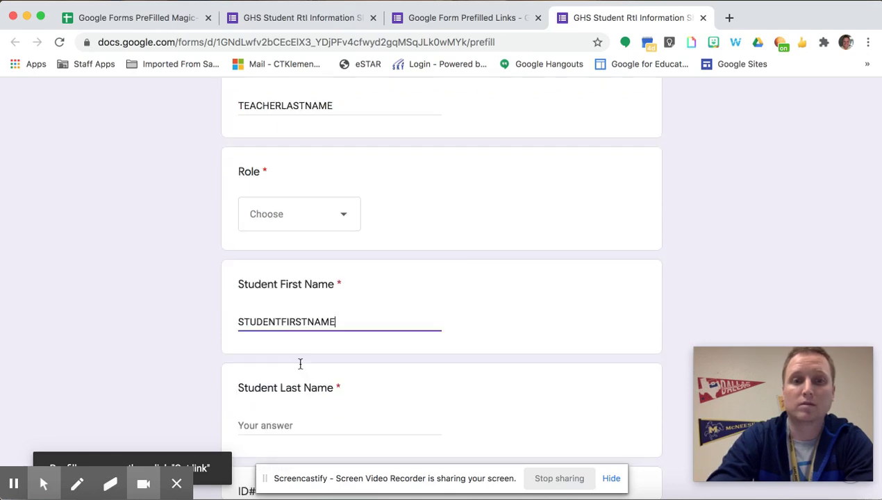
left_click(282, 331)
type("STUDENTLASTNAME")
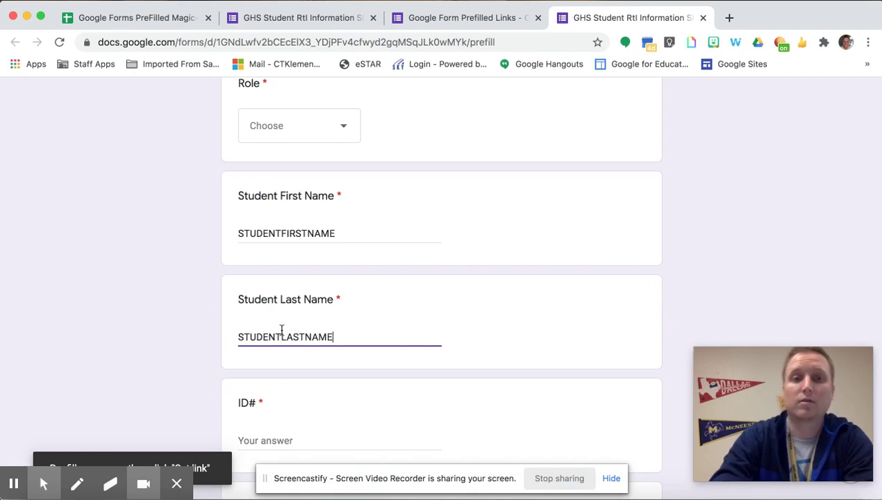
Enter the placeholder IDNUMBER as the ID# answer.
scroll(281, 330, "down", 2)
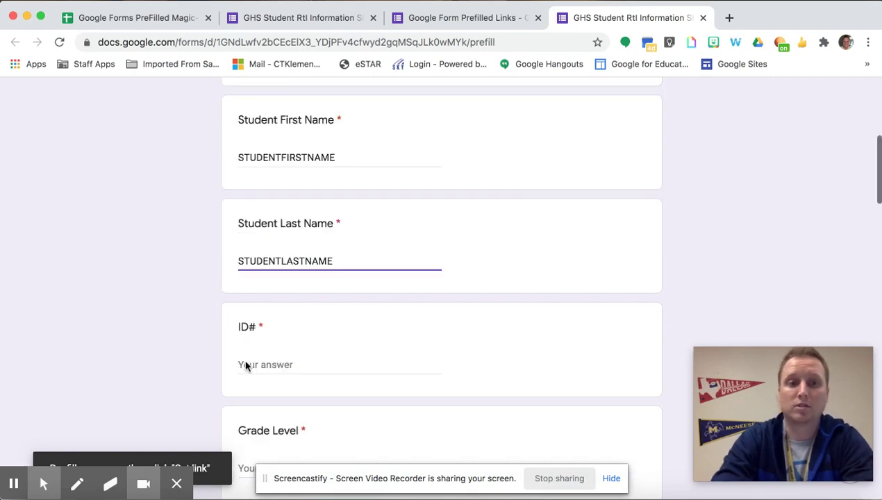
left_click(247, 363)
type("IDNUMBER")
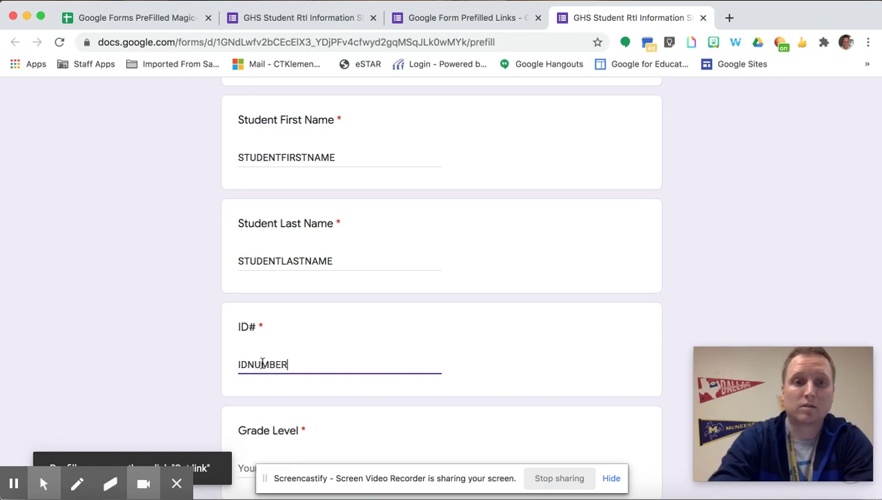
Enter the placeholders GRADELEVEL and COURSEDESCRIPTION as the Grade Level and Course Description answers.
scroll(263, 366, "down", 3)
left_click(294, 341)
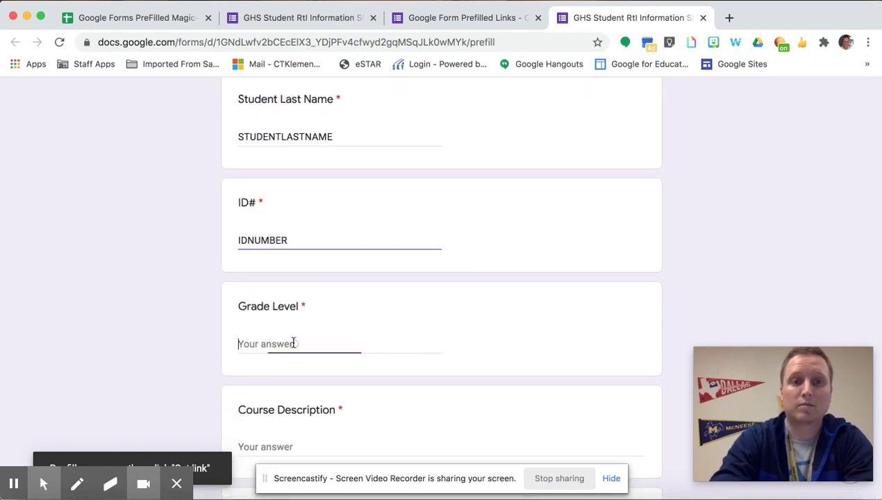
type("GRADELEVEL")
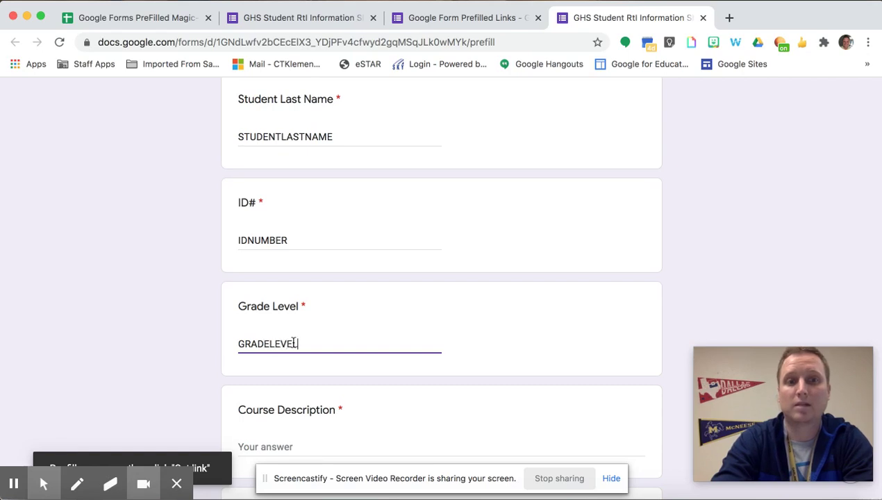
scroll(293, 343, "down", 2)
left_click(285, 354)
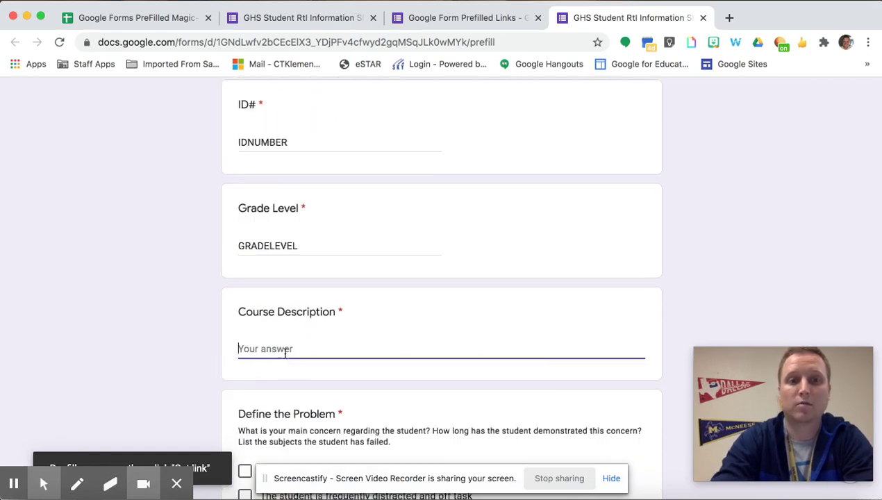
type("COURSEDES")
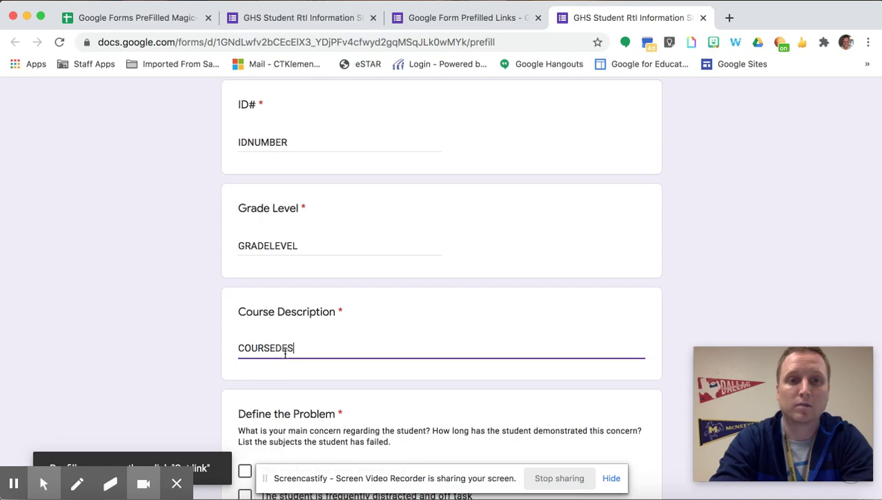
type("CRIPTION")
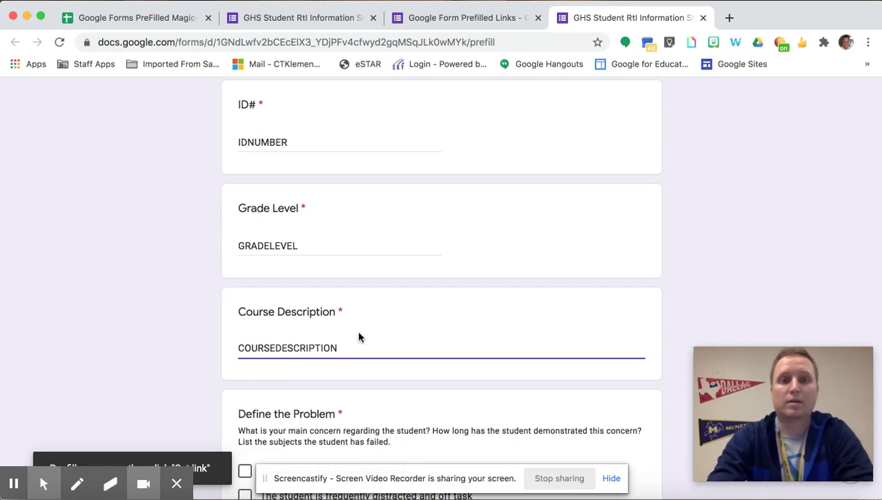
Generate the form's pre-filled link with the placeholder answers, hide the screen-sharing notice and copy the link.
scroll(293, 306, "down", 10)
scroll(292, 304, "down", 10)
left_click(258, 388)
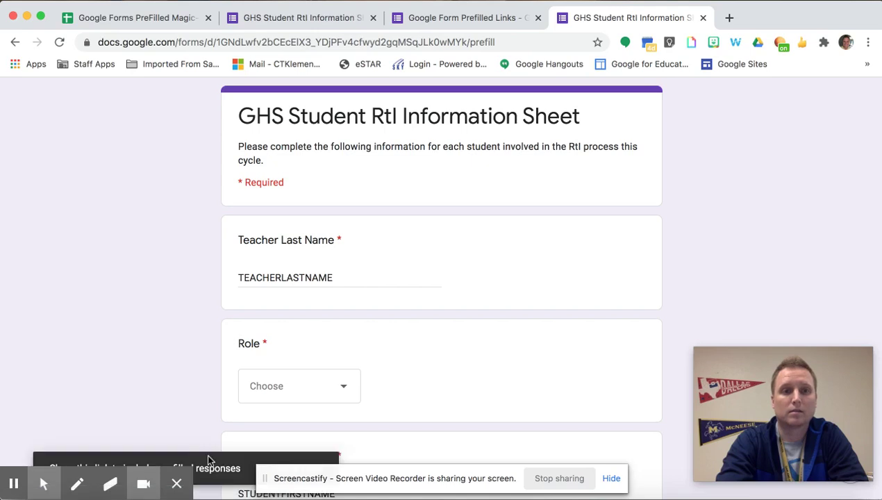
left_click(612, 478)
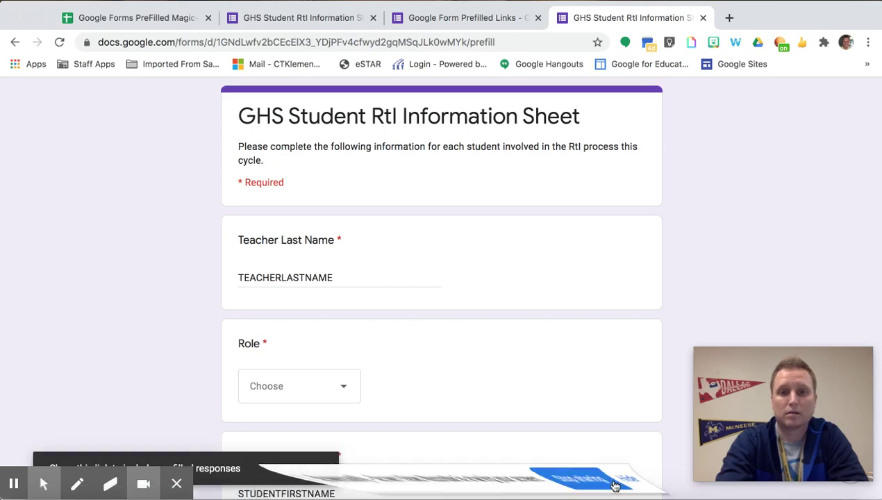
left_click(308, 470)
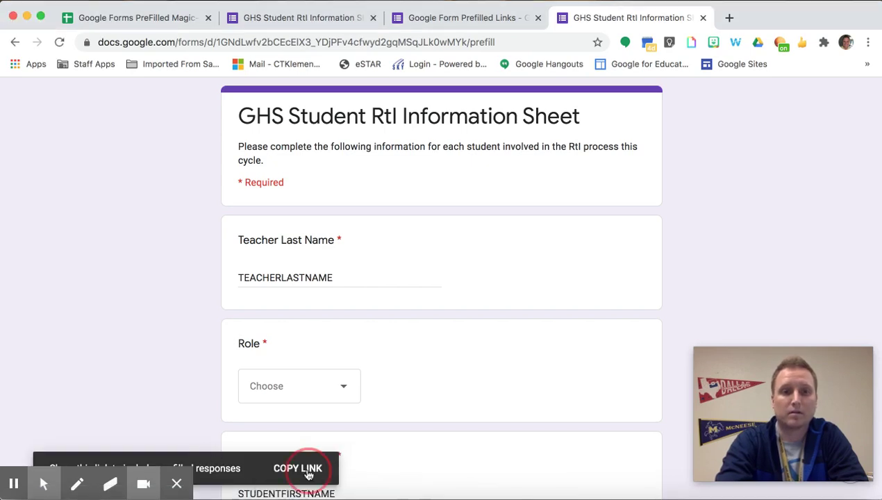
Switch to the Google Forms PreFilled Magic spreadsheet and select cell I2.
left_click(136, 19)
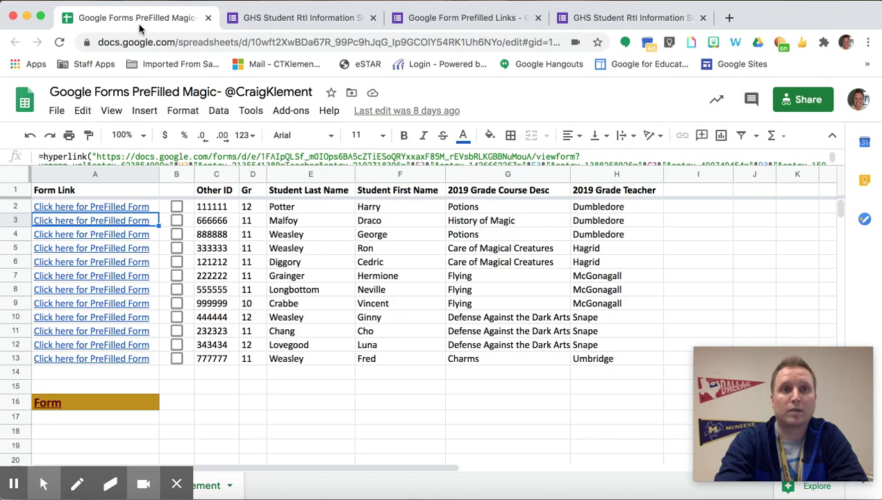
left_click(715, 208)
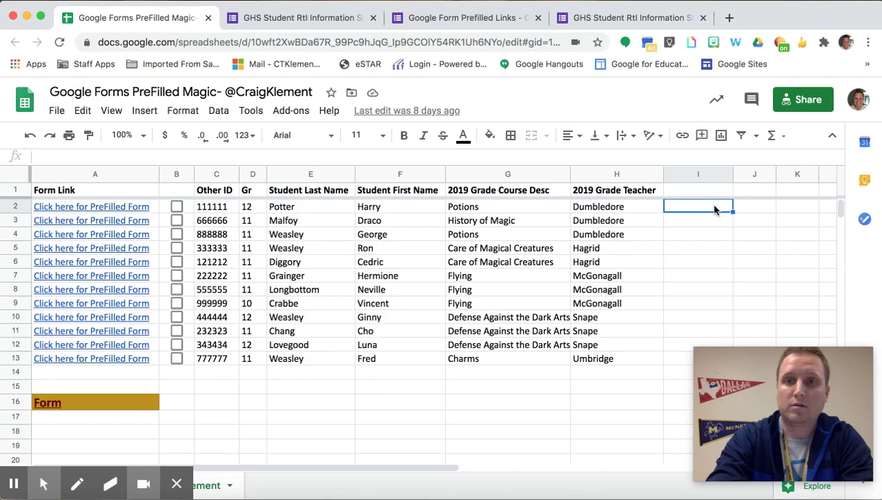
type("+hyper")
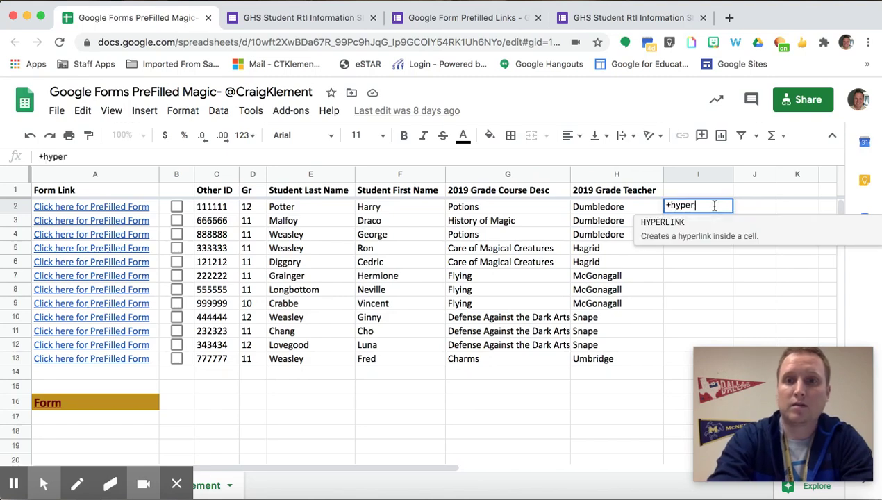
key("BackSpace")
key("BackSpace")
key("BackSpace")
key("BackSpace")
key("BackSpace")
key("BackSpace")
type("+")
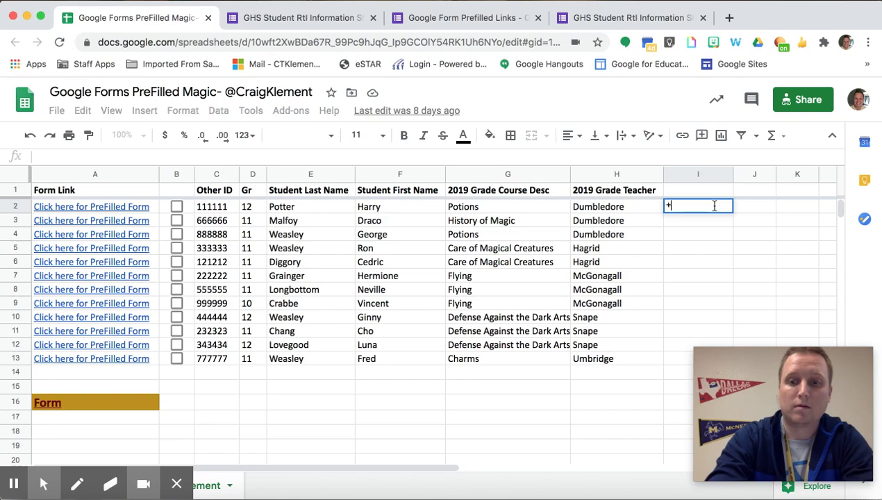
type("hyperl")
key("BackSpace")
key("BackSpace")
key("BackSpace")
key("BackSpace")
key("BackSpace")
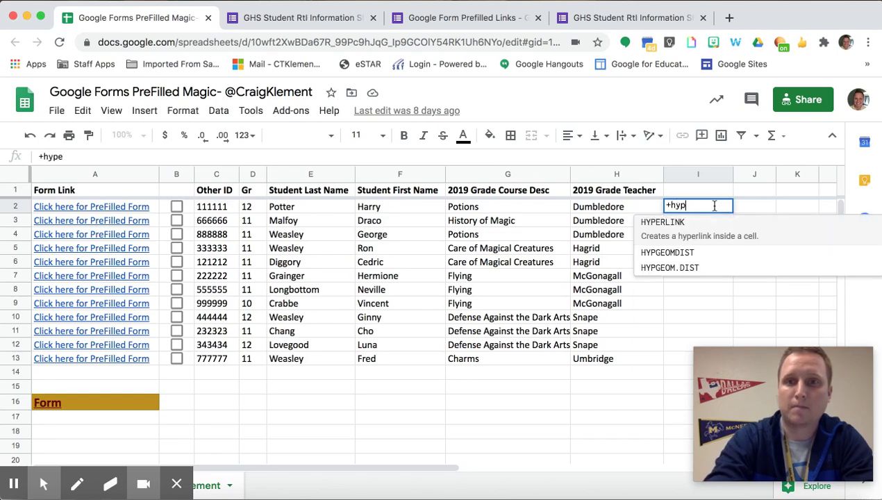
key("BackSpace")
key("BackSpace")
Enter a HYPERLINK formula in cell I2 using the copied pre-filled link as the URL and "Test" as the label.
type("=")
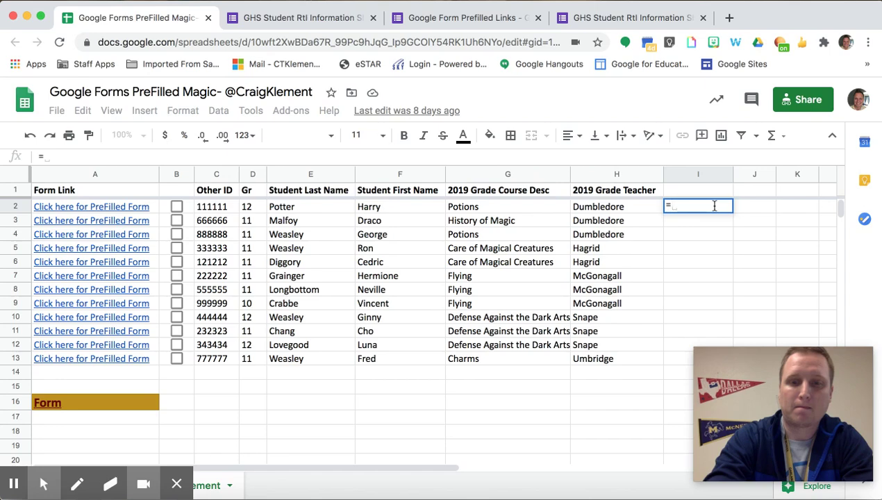
type("hyperlin")
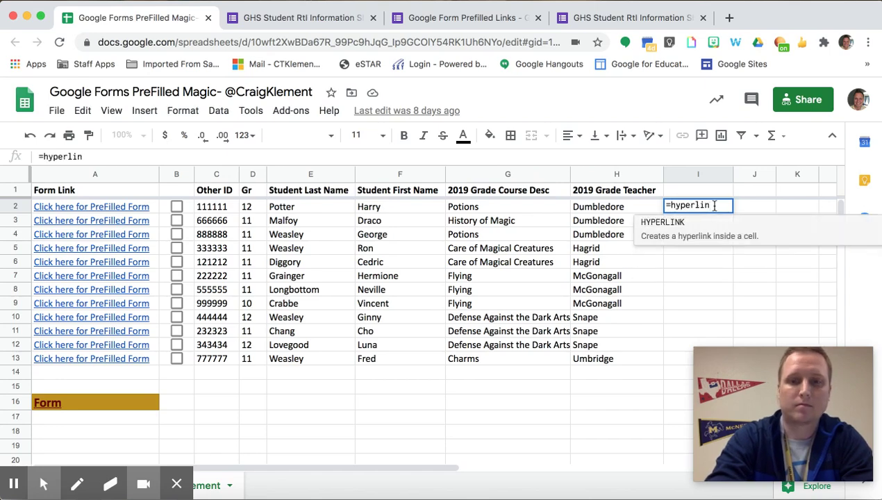
type("k(\"")
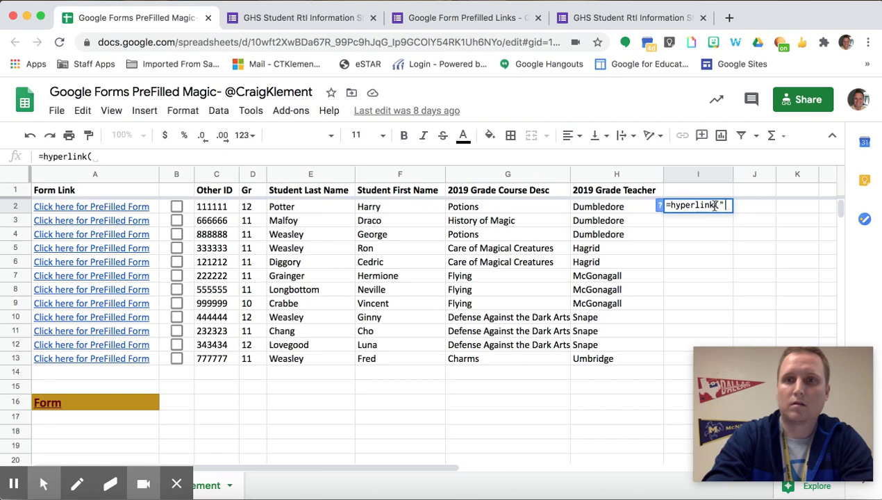
key("super+v")
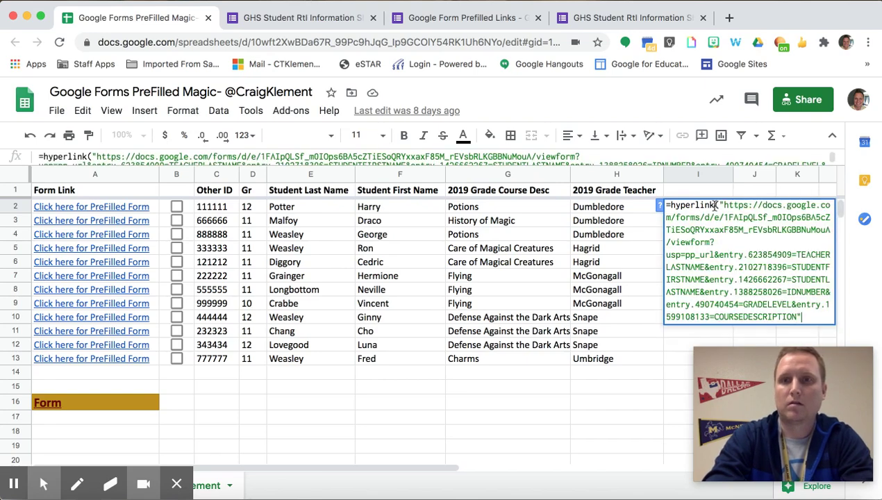
type("\", \"")
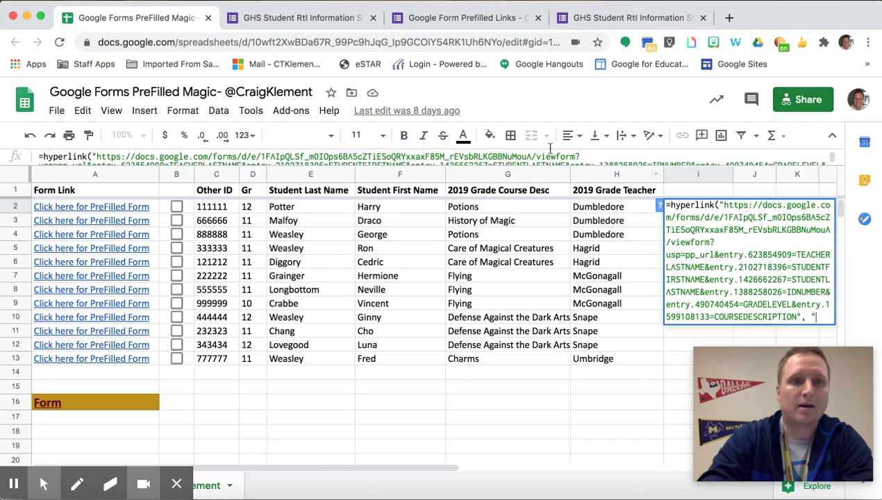
mouse_move(136, 207)
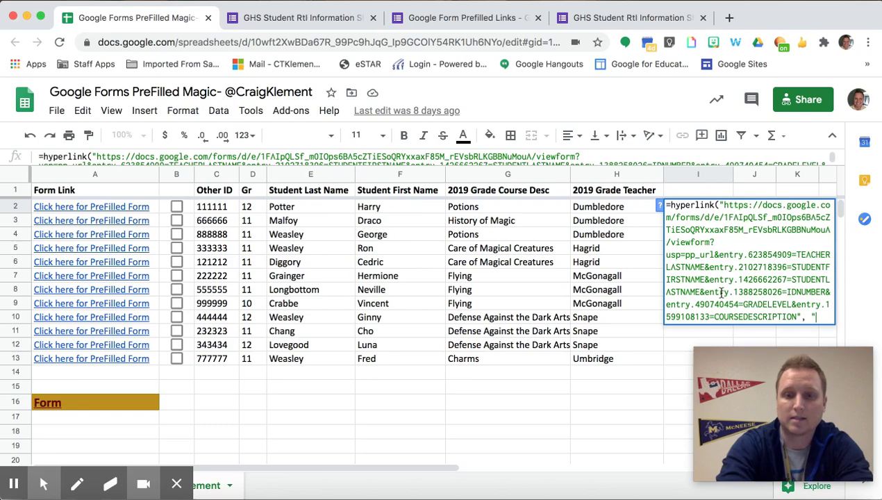
type("Tes")
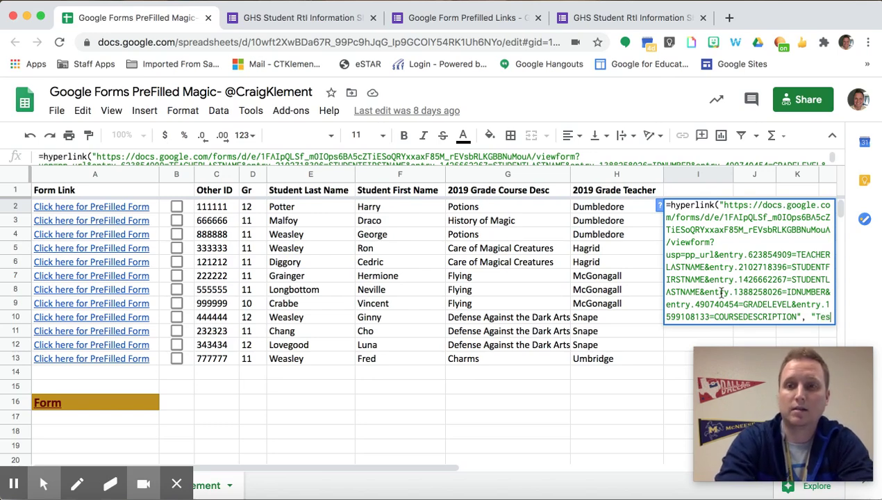
type("t\"")
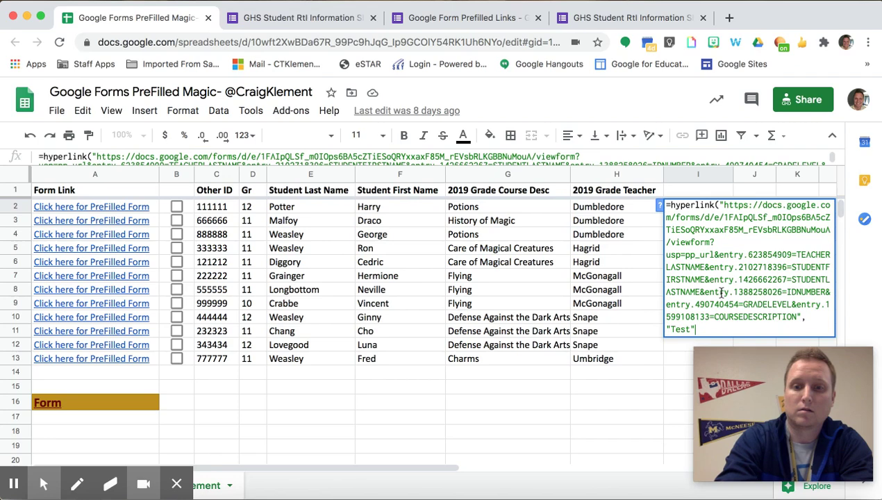
type(")")
key("Return")
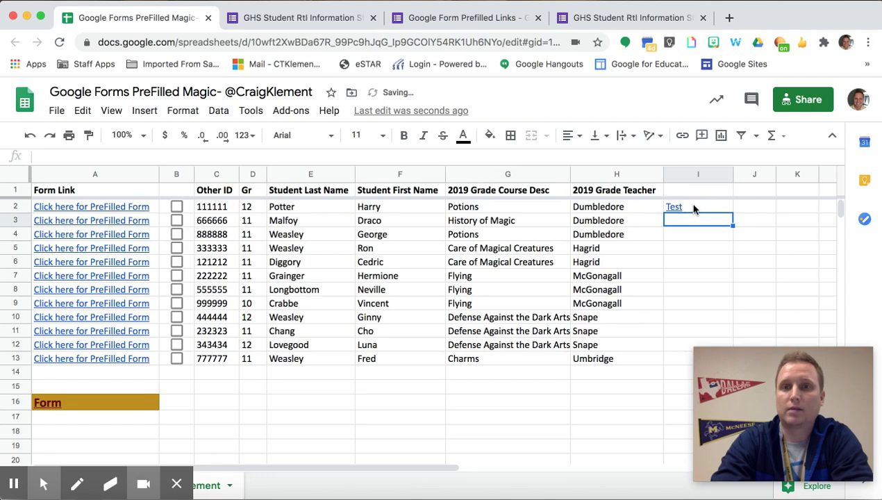
Open the Test link from cell I2, check the placeholder answers in the form, and close the form.
mouse_move(667, 206)
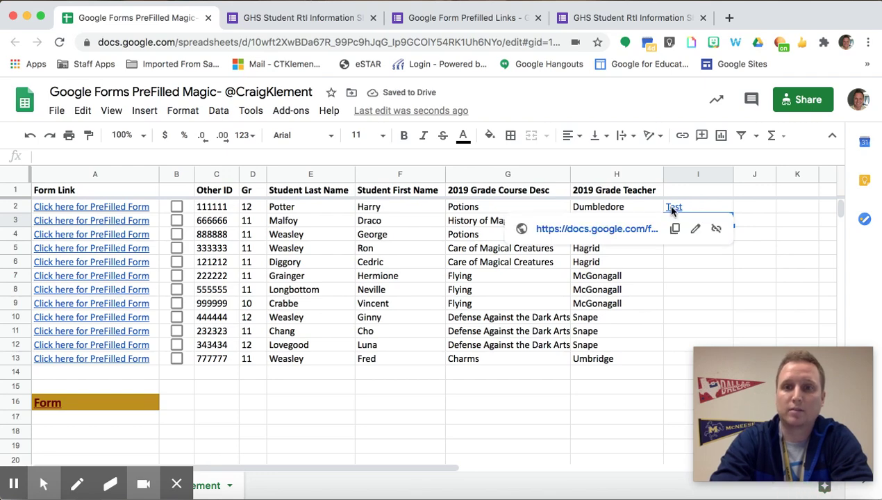
left_click(638, 228)
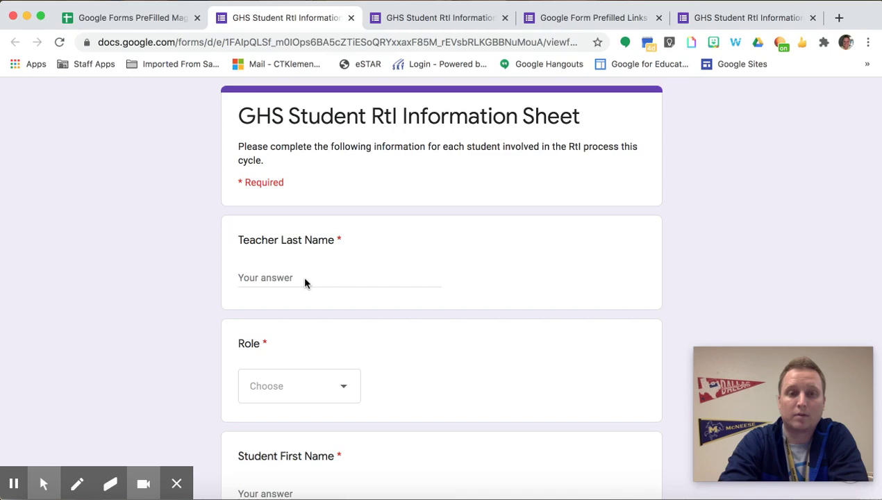
scroll(303, 278, "down", 1)
scroll(295, 443, "down", 3)
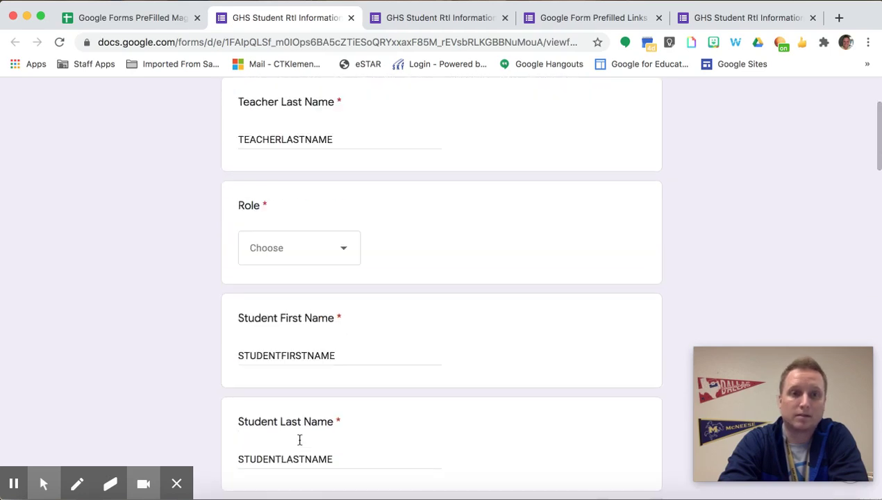
left_click(353, 18)
left_click(535, 186)
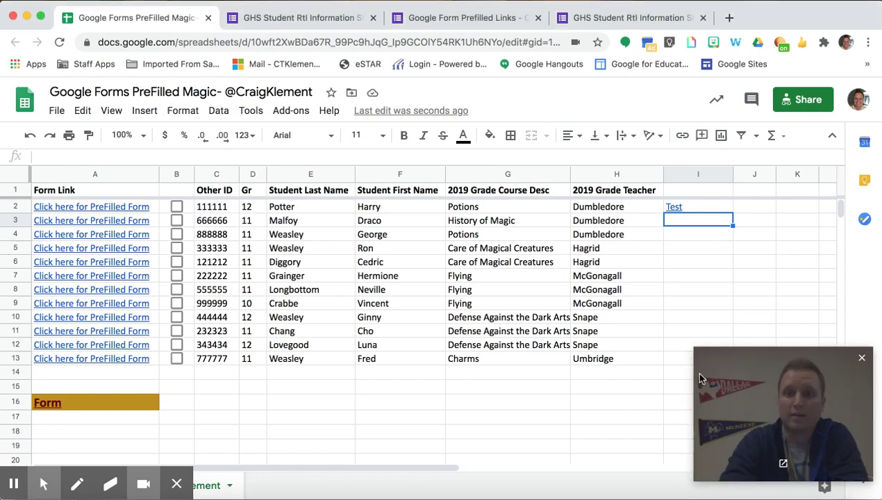
Replace TEACHERLASTNAME in the cell I2 link formula with "&H2&" to reference the teacher's cell.
scroll(629, 365, "down", 1)
scroll(630, 361, "down", 1)
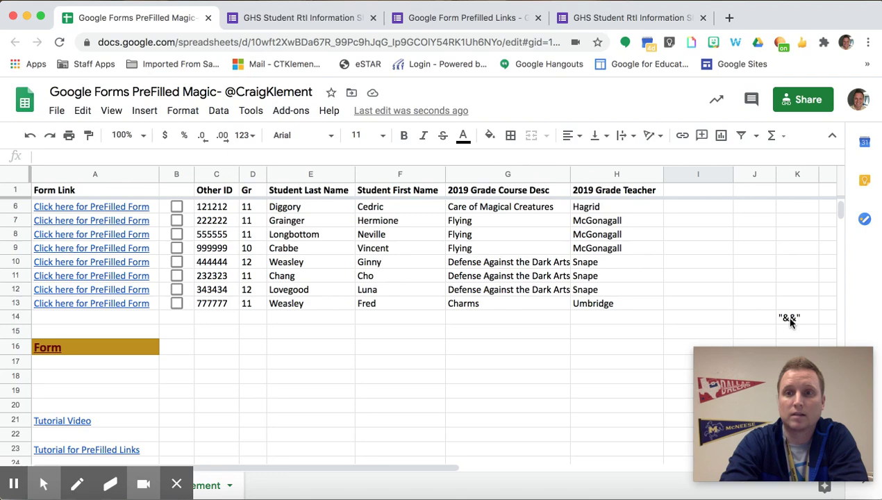
scroll(752, 300, "up", 4)
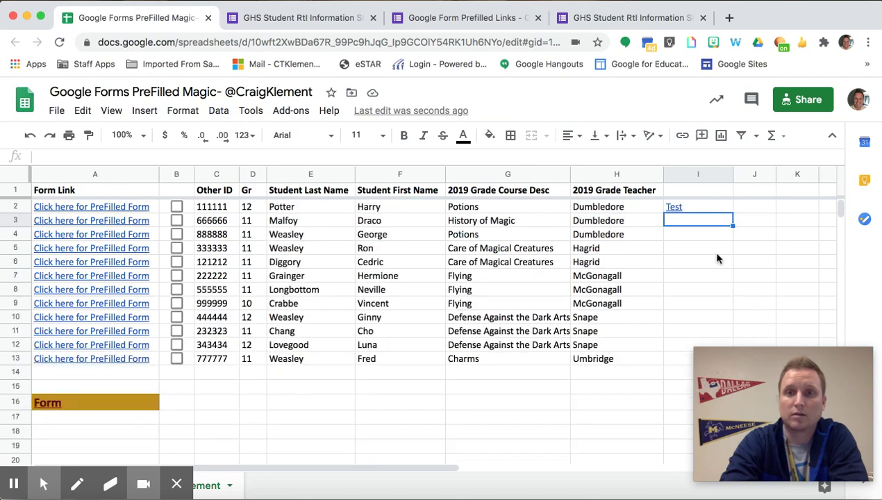
double_click(690, 207)
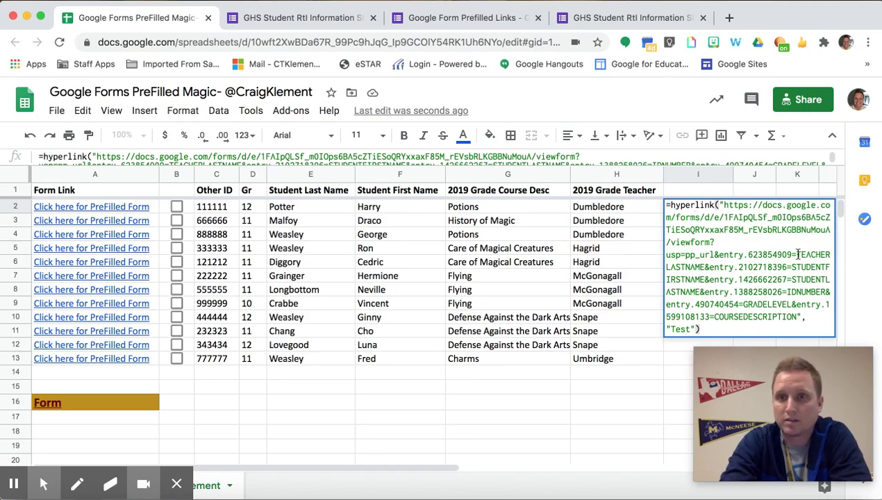
left_click_drag(798, 255, 703, 266)
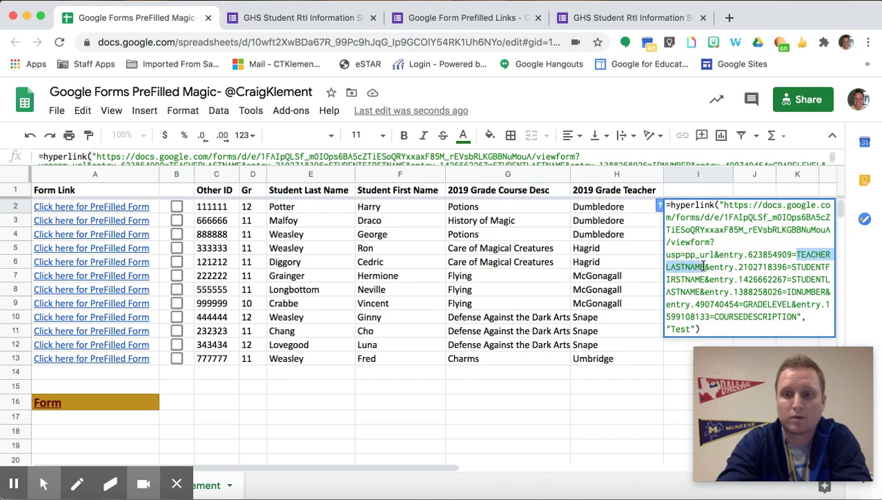
type("\"&&\"")
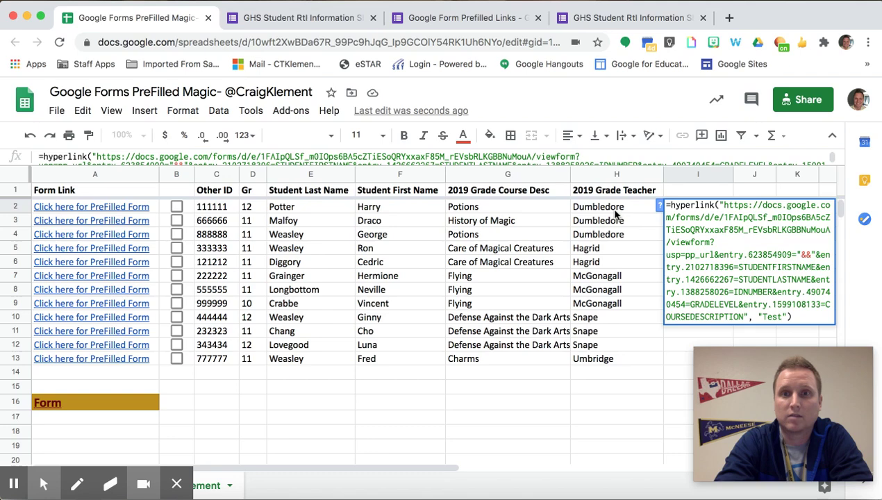
left_click(615, 212)
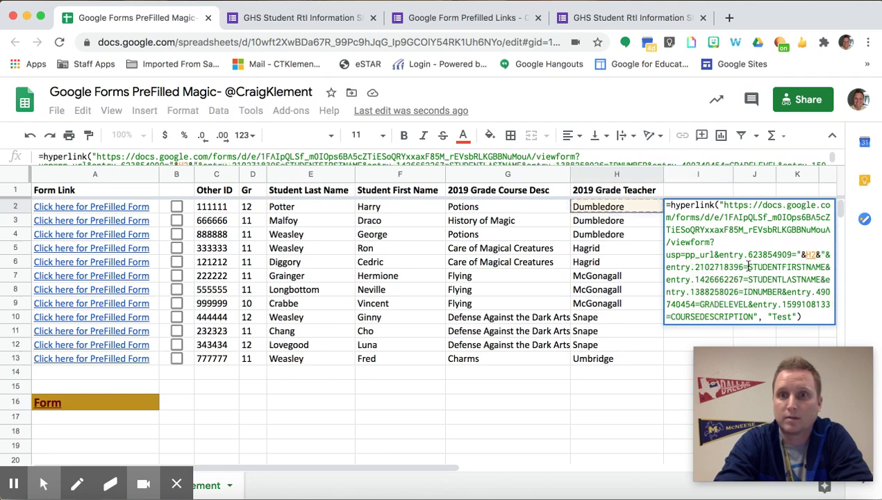
Replace STUDENTFIRSTNAME in the link formula with "&F2&" to reference the student's first name cell.
left_click_drag(747, 269, 824, 268)
type("\"")
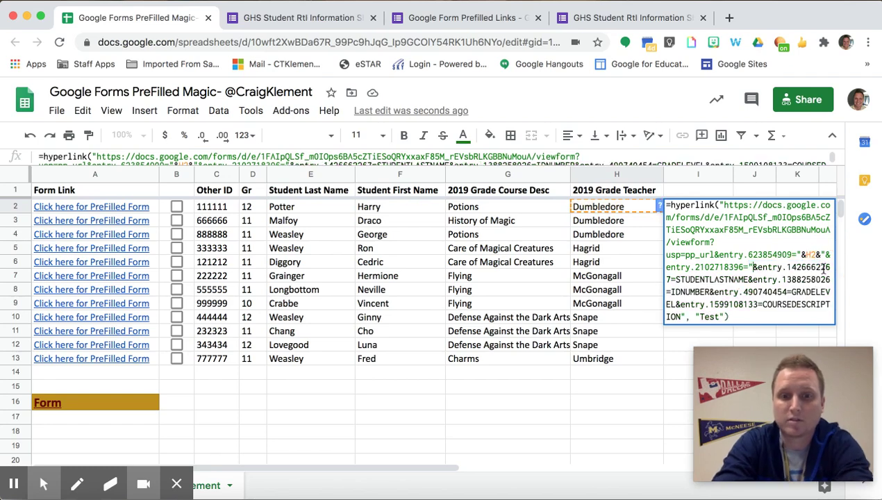
type("&&\"")
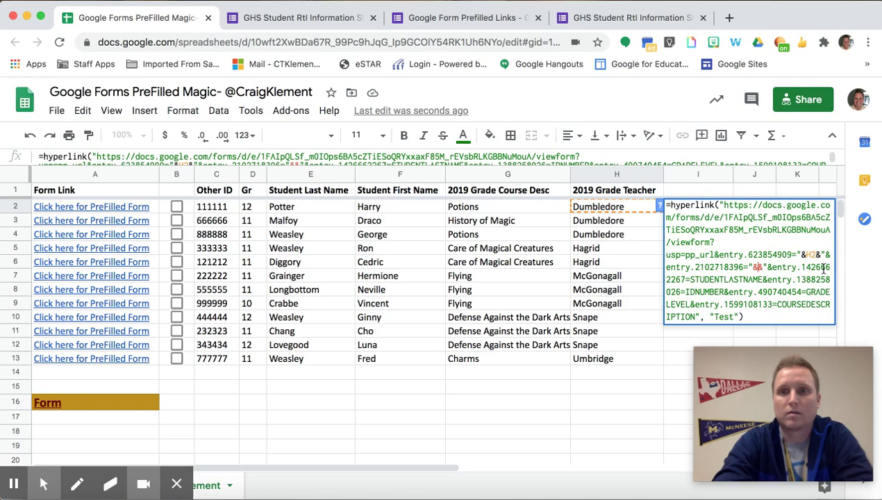
left_click(385, 208)
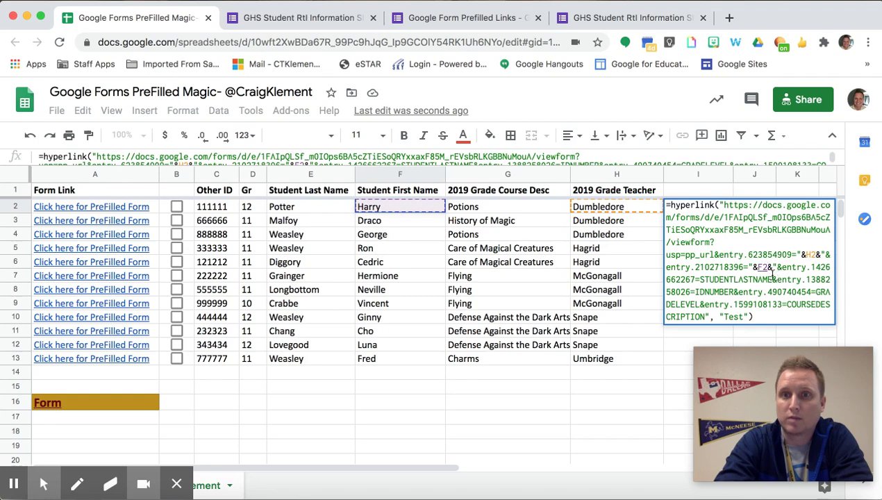
Replace STUDENTLASTNAME in the cell I2 link formula with "&E2&" to reference the student's last name cell, and commit the formula.
left_click_drag(772, 278, 701, 280)
key("BackSpace")
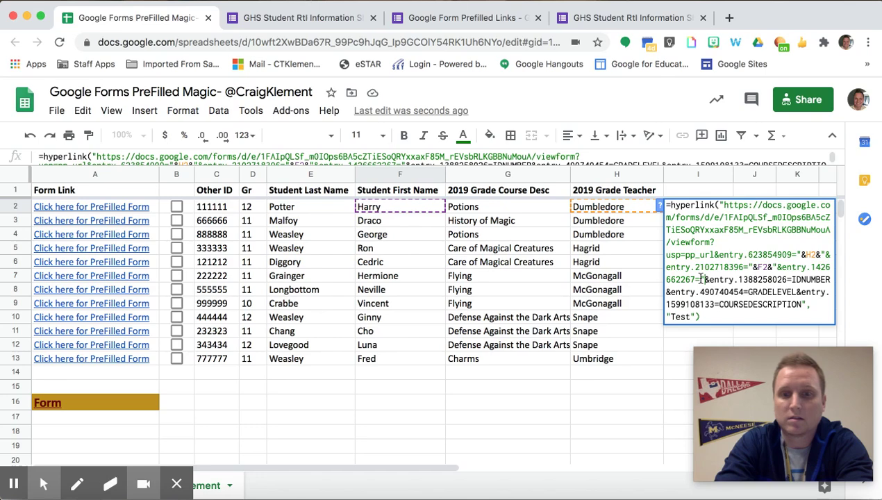
type("\"&&\"")
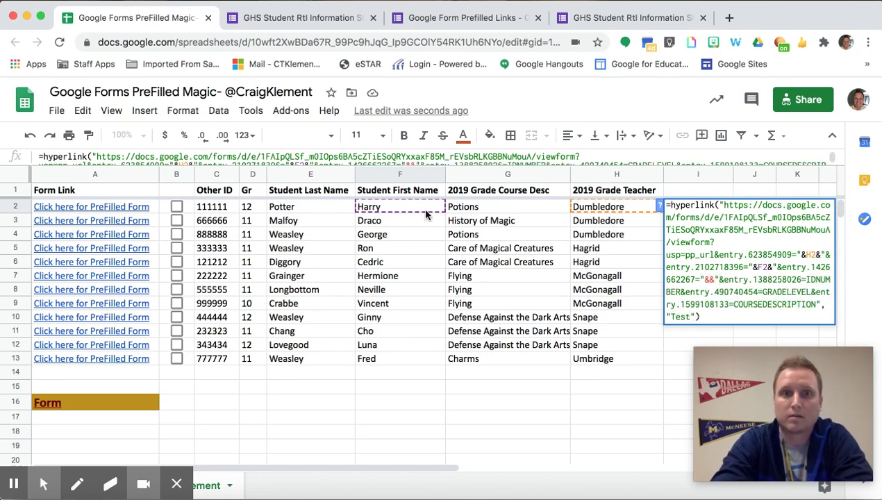
left_click(324, 211)
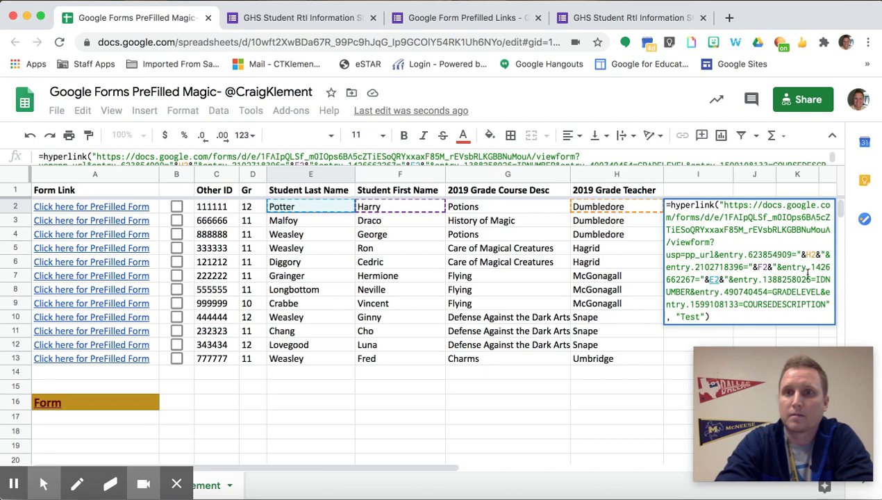
key("Return")
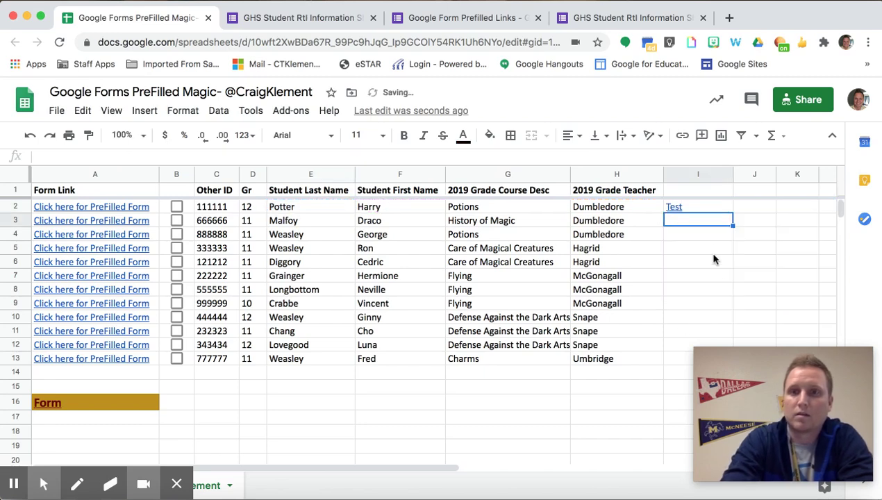
Open the Test link from cell I2, check the pre-filled teacher and student name answers, and close the form without saving.
left_click(677, 207)
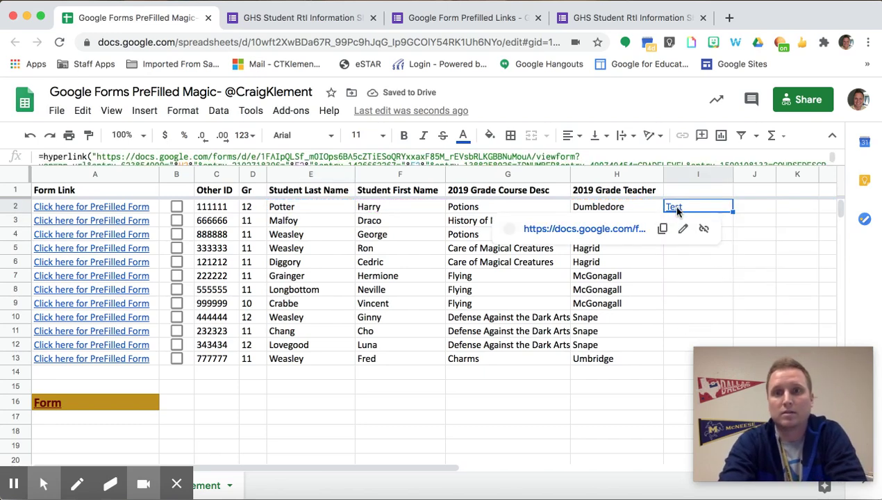
left_click(614, 229)
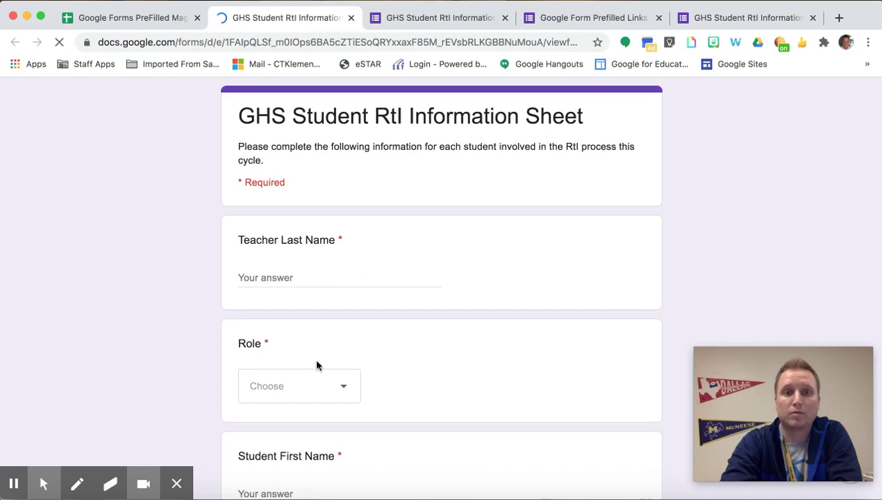
scroll(309, 304, "down", 2)
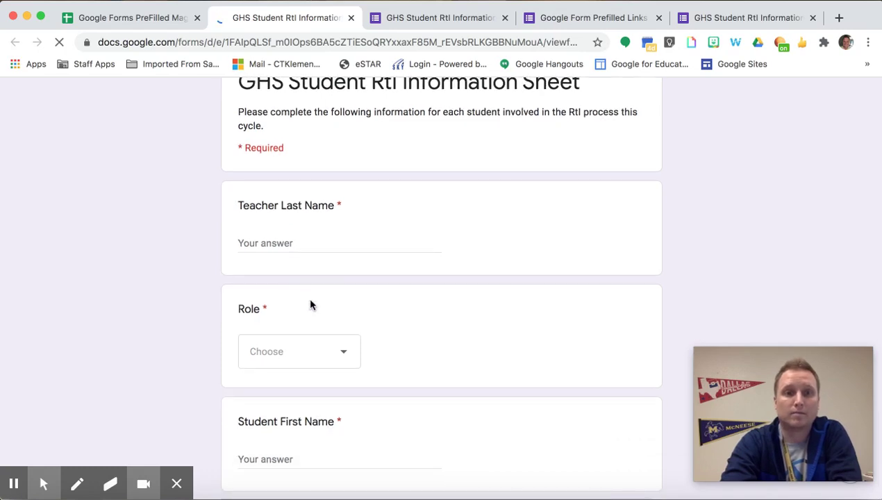
scroll(309, 304, "down", 2)
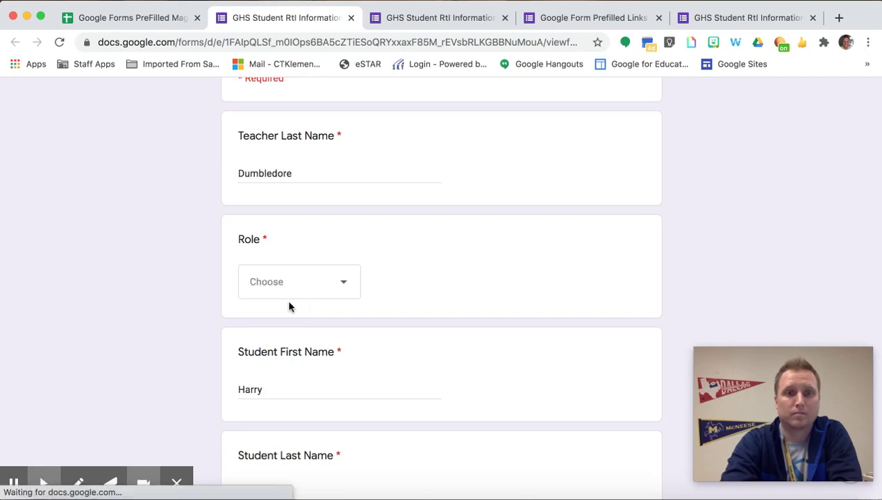
left_click(351, 18)
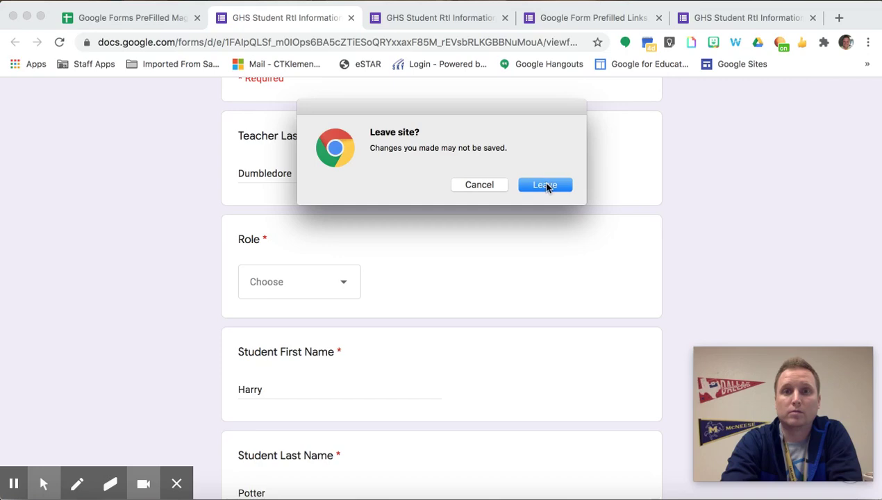
left_click(544, 184)
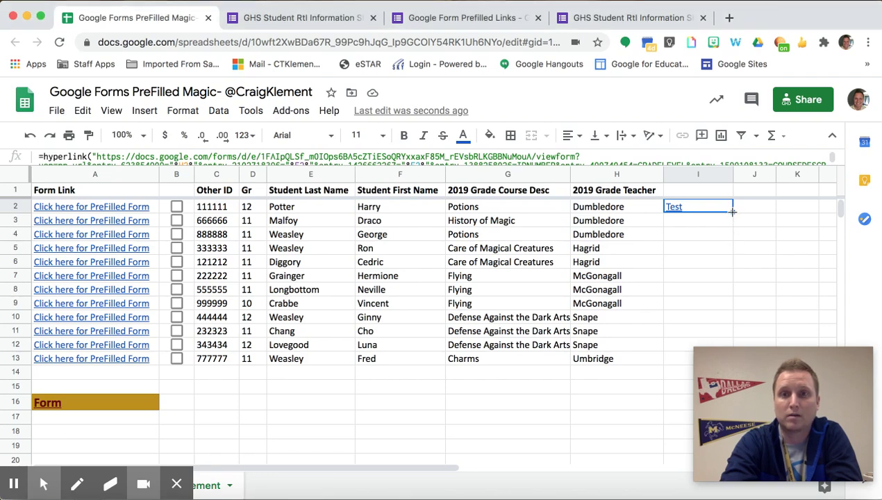
Fill the cell I2 link formula down to I13, check the pre-filled names through the I13 link, and close the form.
left_click_drag(728, 241, 715, 357)
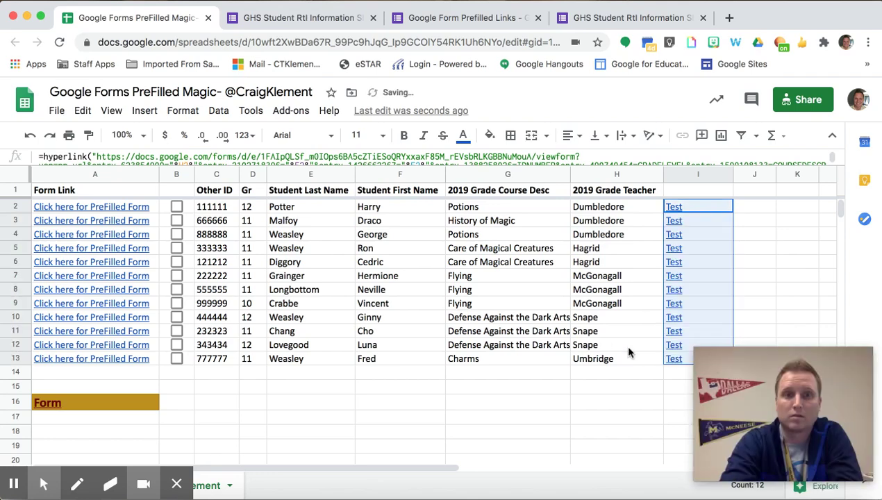
left_click(672, 361)
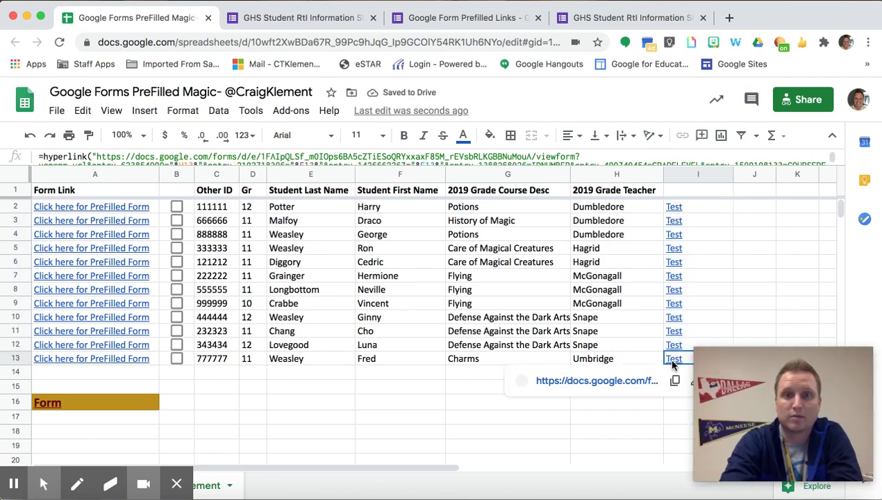
left_click(613, 381)
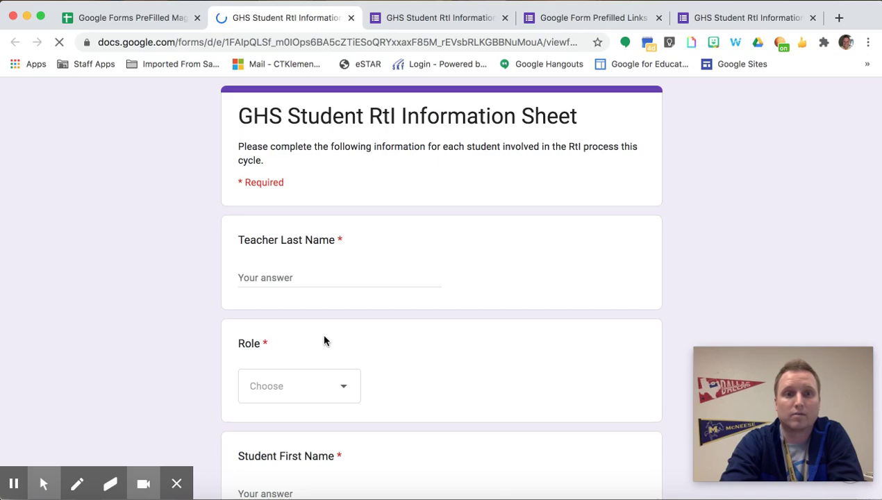
scroll(336, 310, "down", 2)
scroll(323, 310, "down", 1)
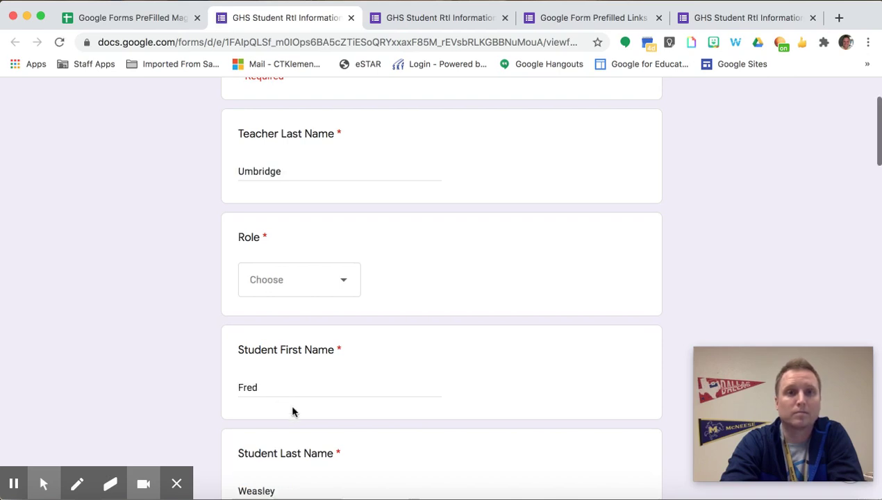
scroll(292, 412, "down", 1)
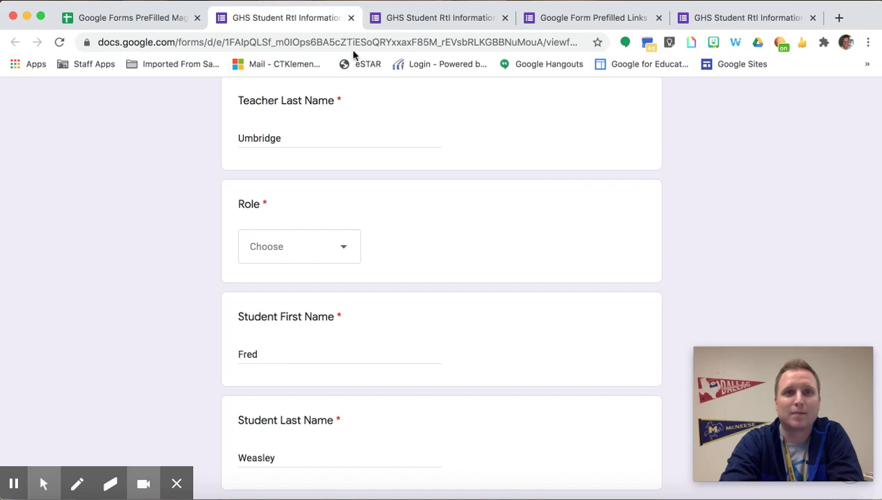
left_click(351, 18)
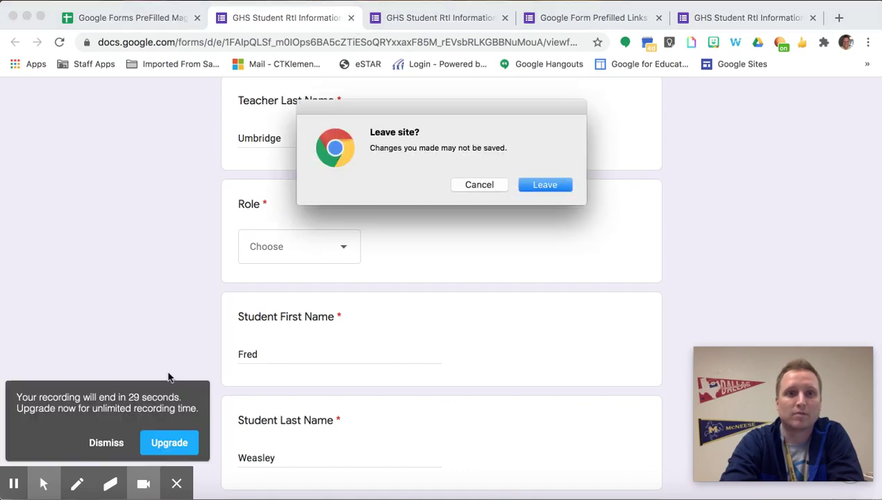